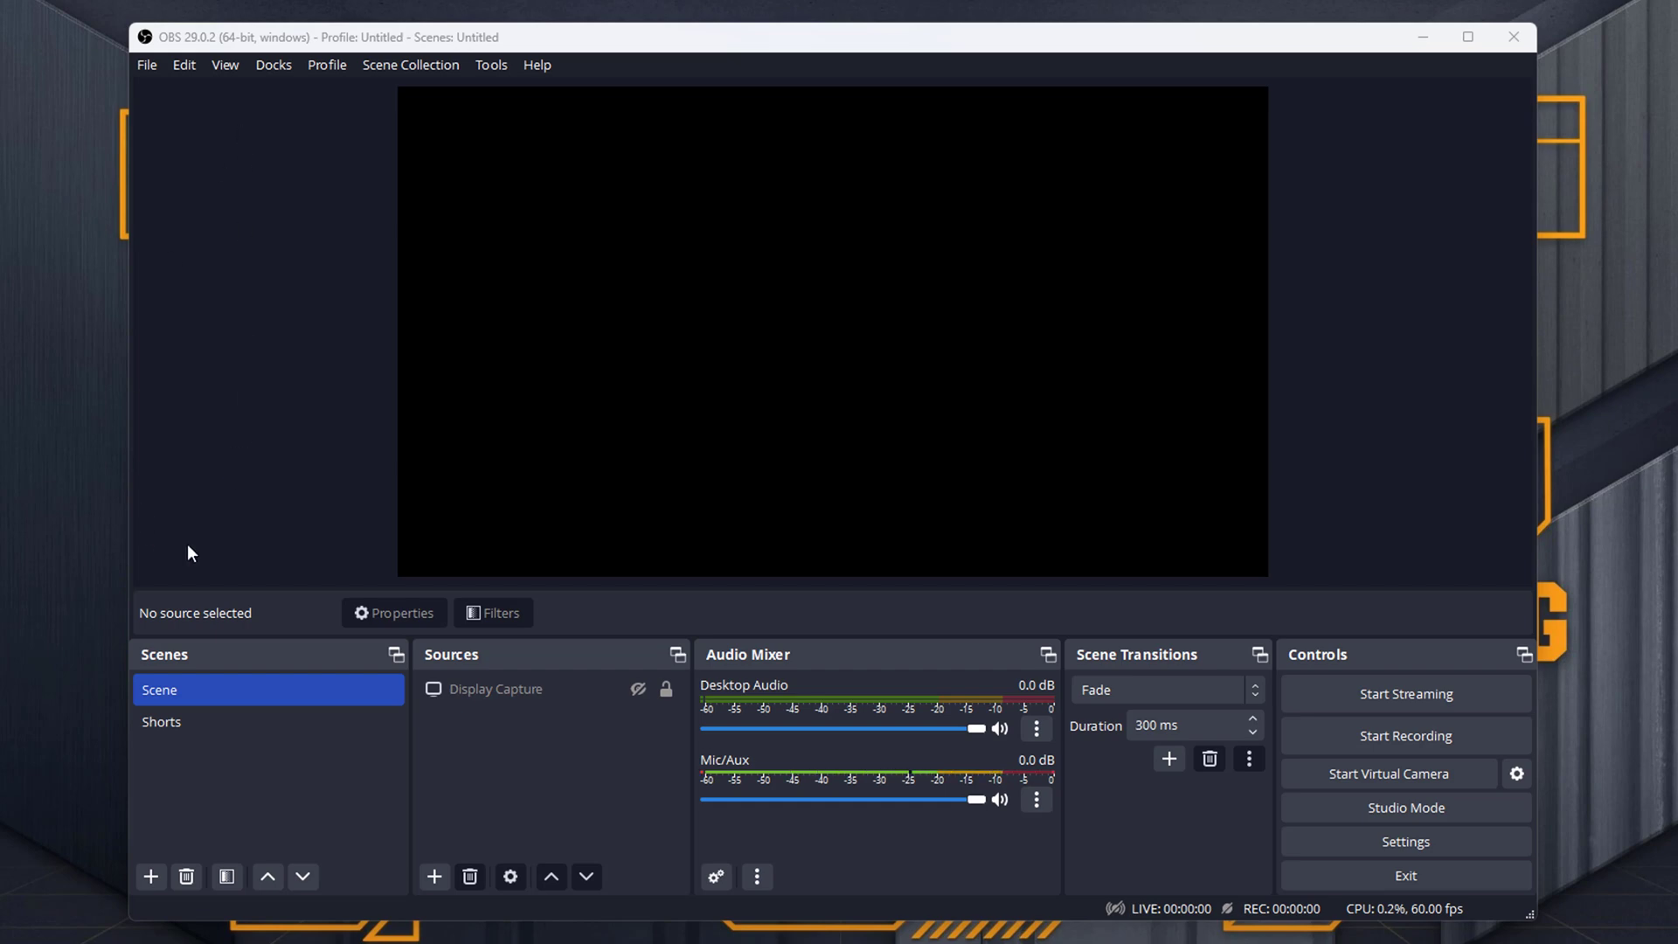
# Select Shorts, cancel a new scene, then toggle Display Capture visibility on and off in Scene
pyautogui.doubleClick(191, 713)
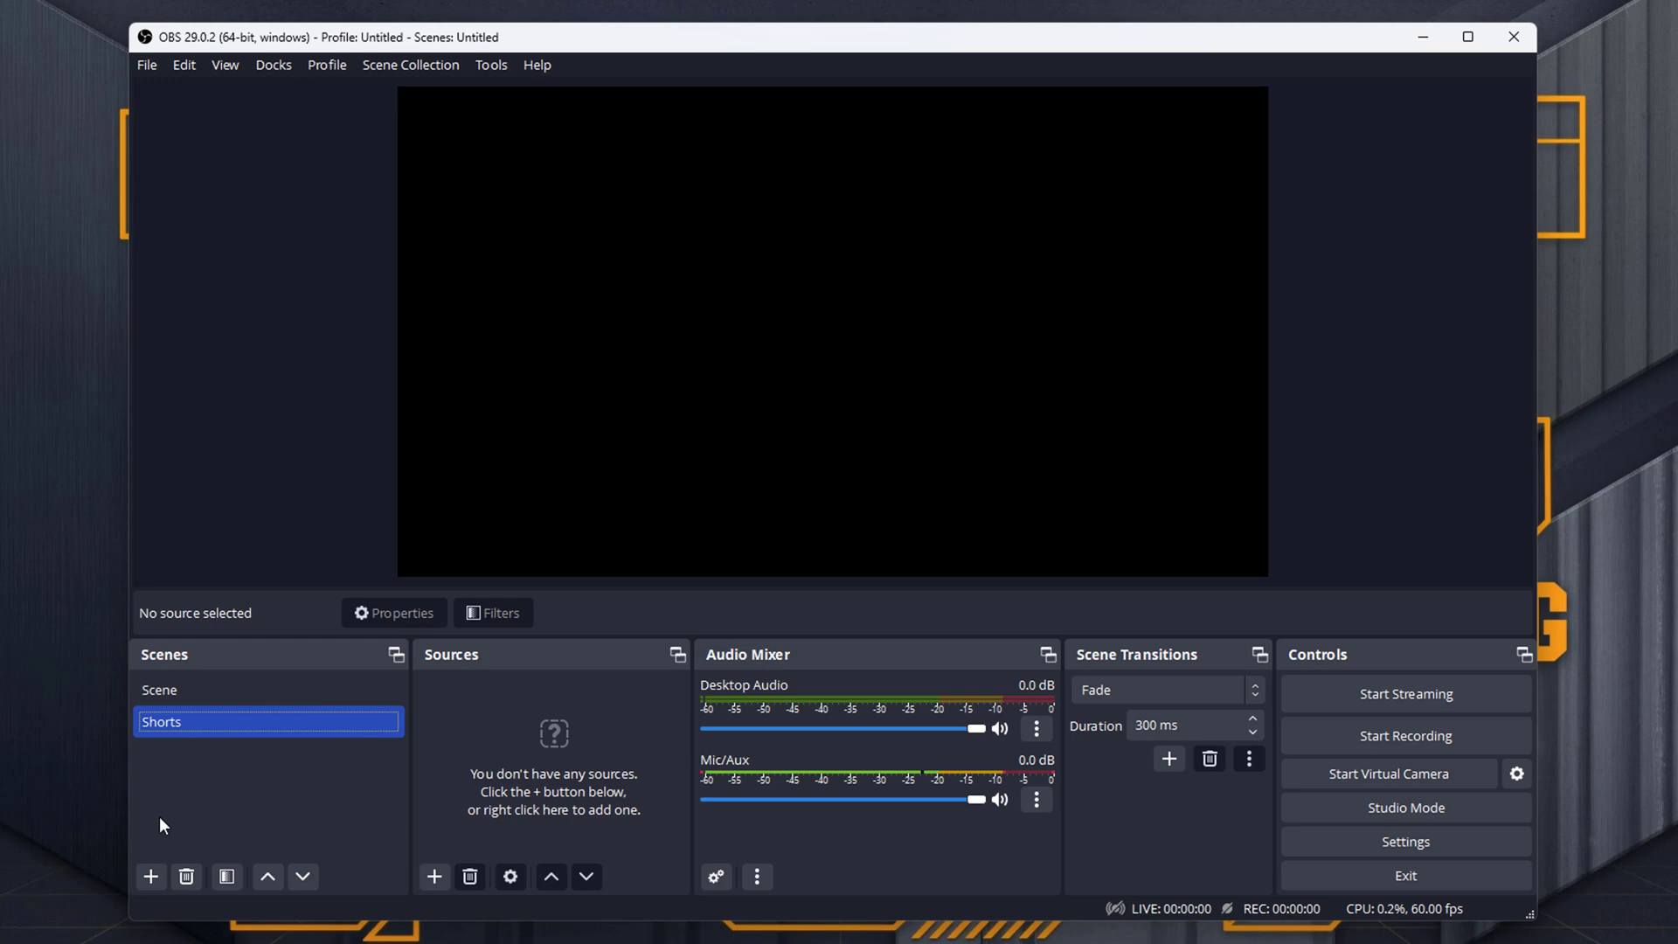
pyautogui.click(150, 877)
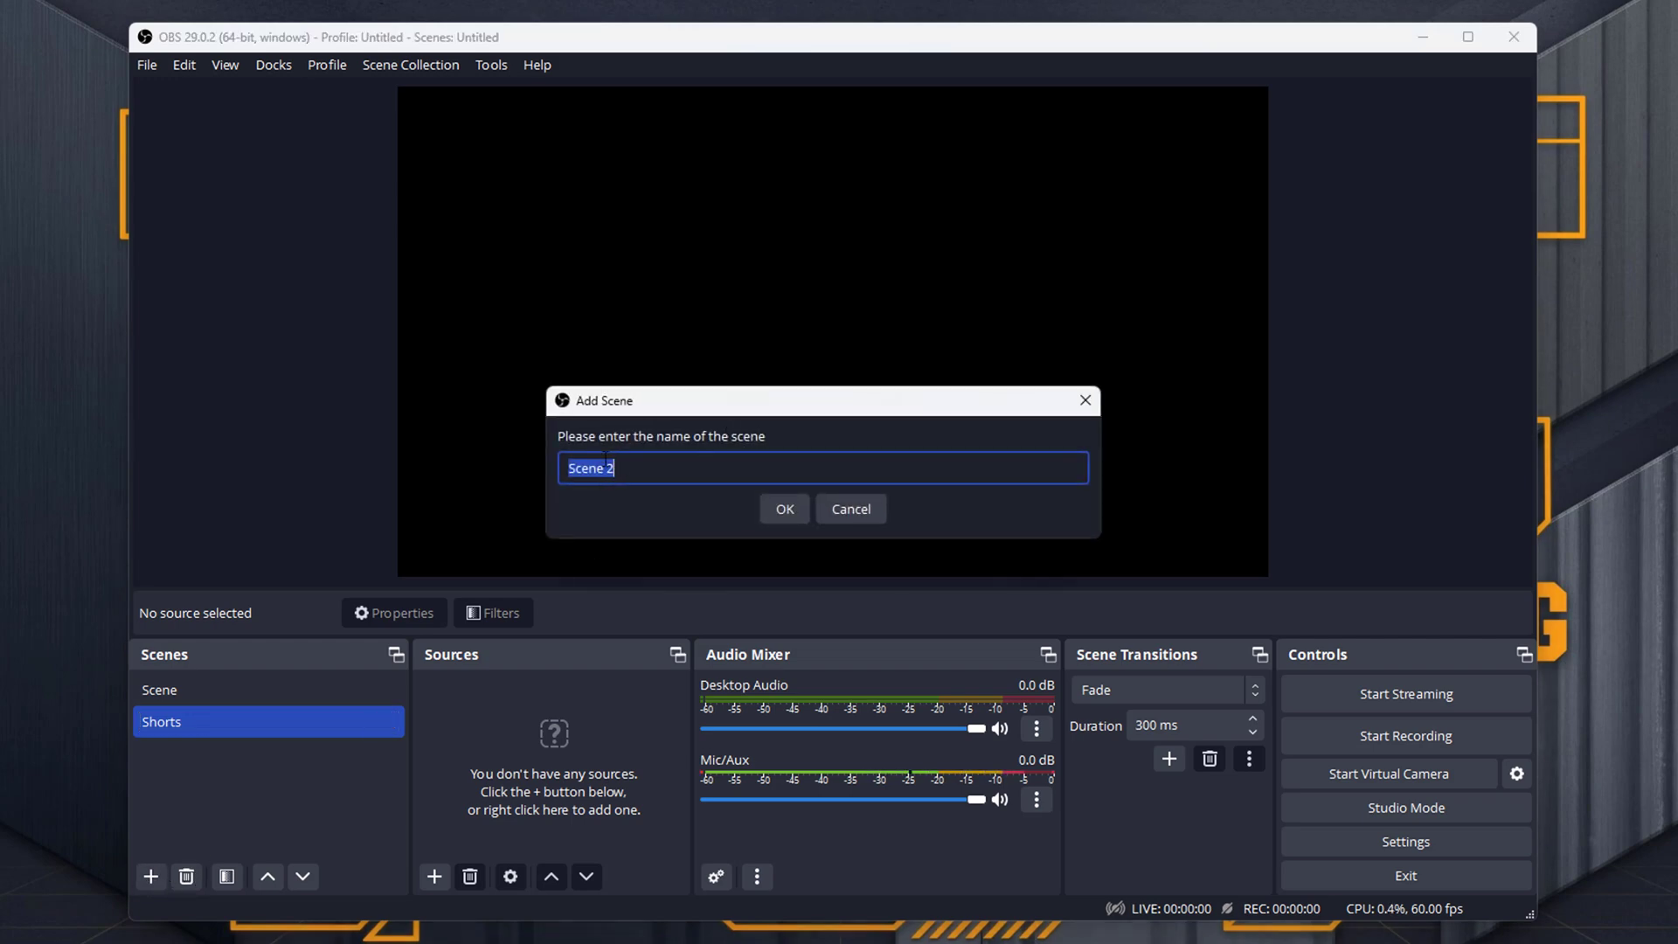
pyautogui.click(841, 508)
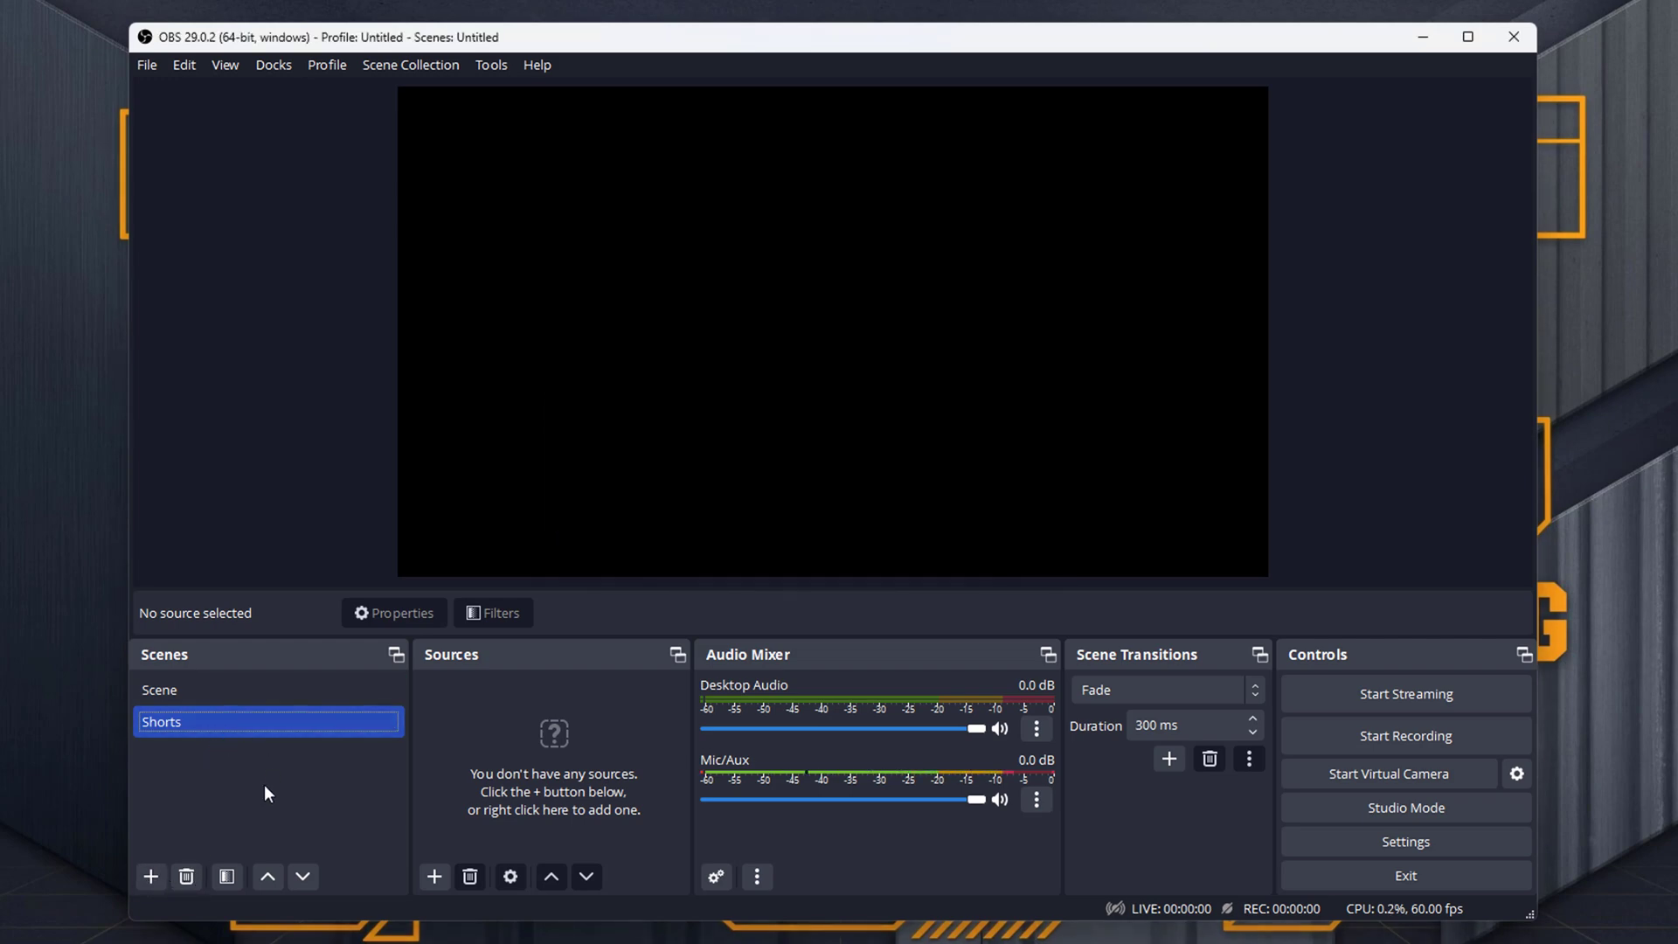
pyautogui.click(290, 695)
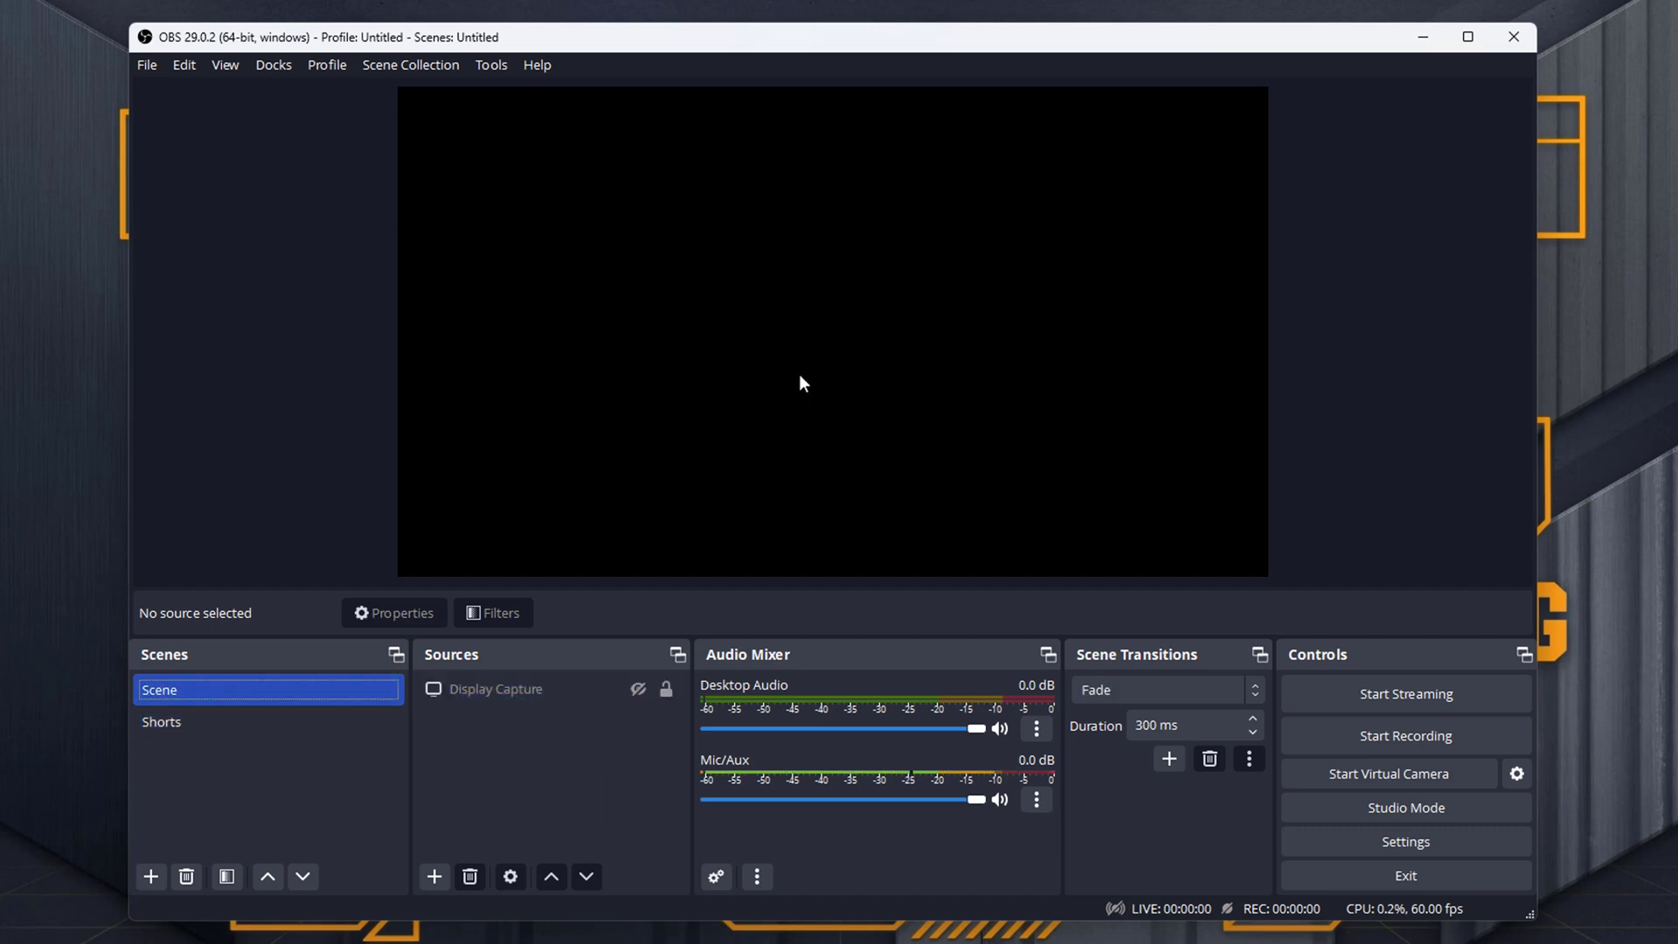
pyautogui.click(637, 688)
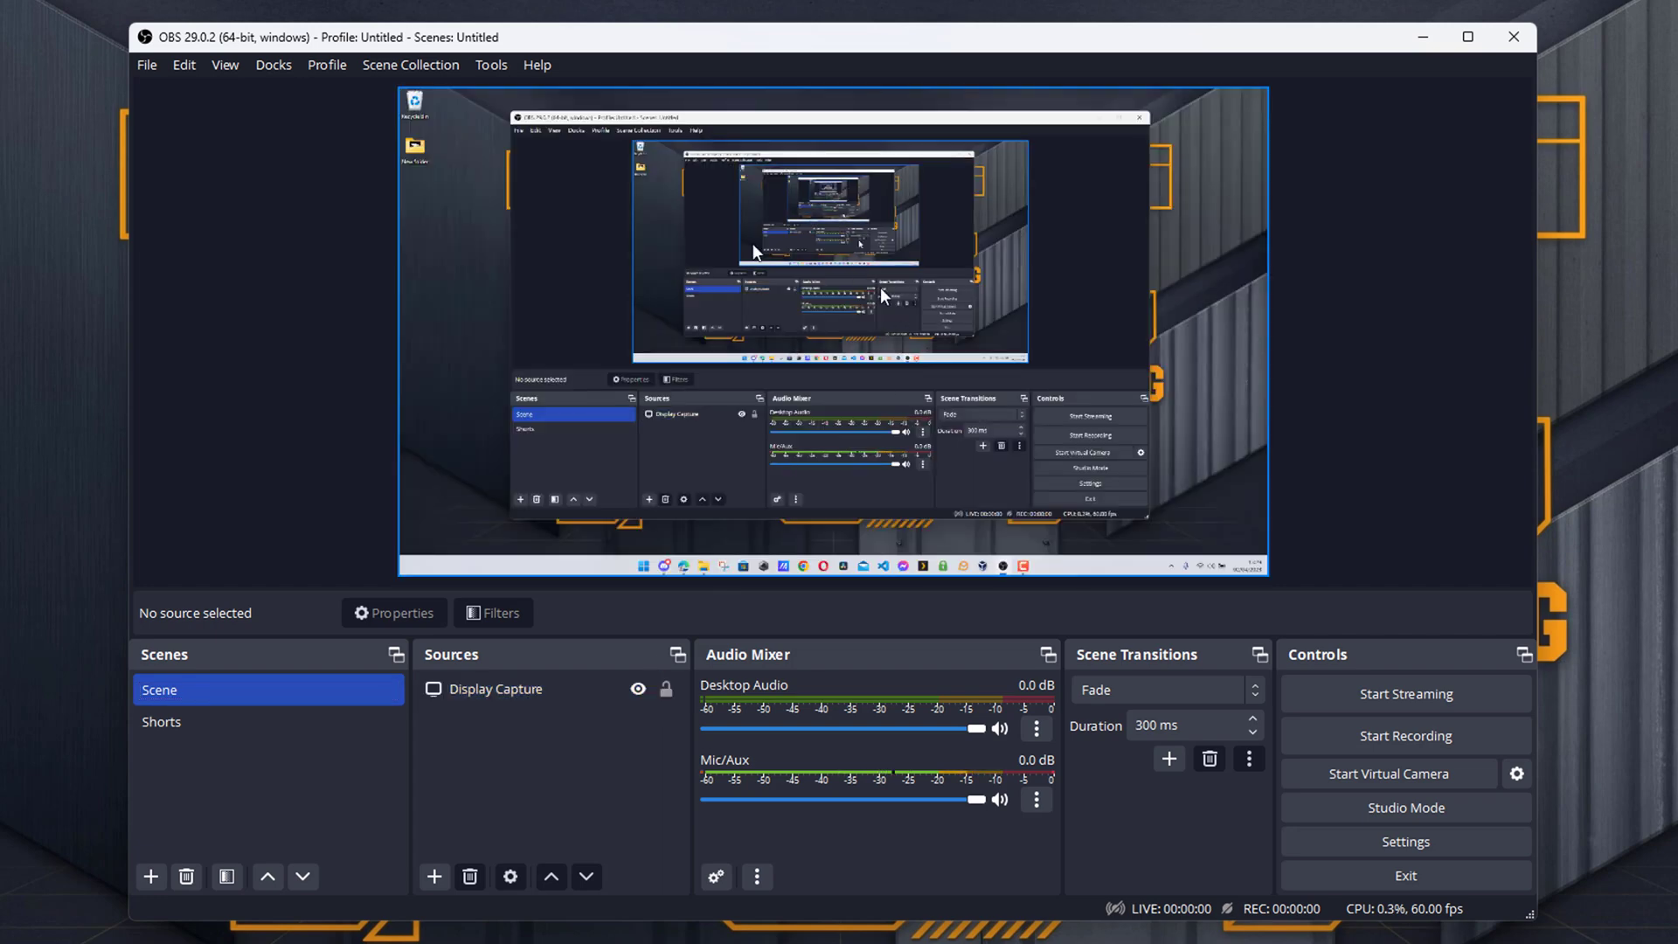
pyautogui.click(637, 689)
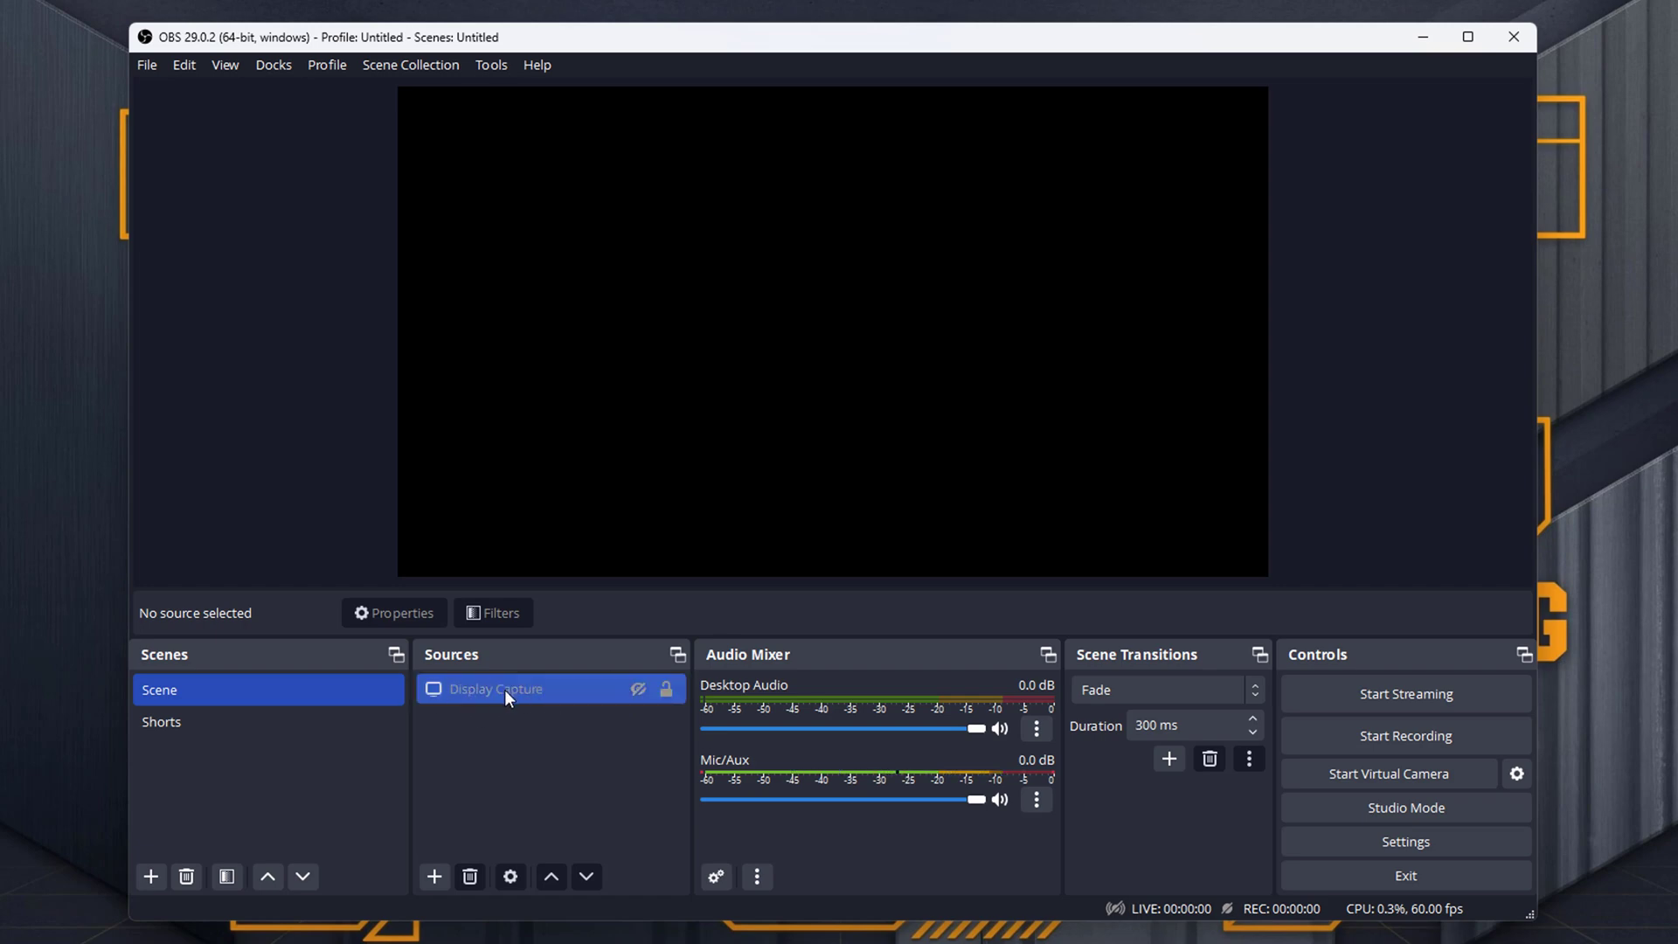
# Start adding a display capture to Shorts, cancel it, and return to the Scene scene
pyautogui.click(276, 723)
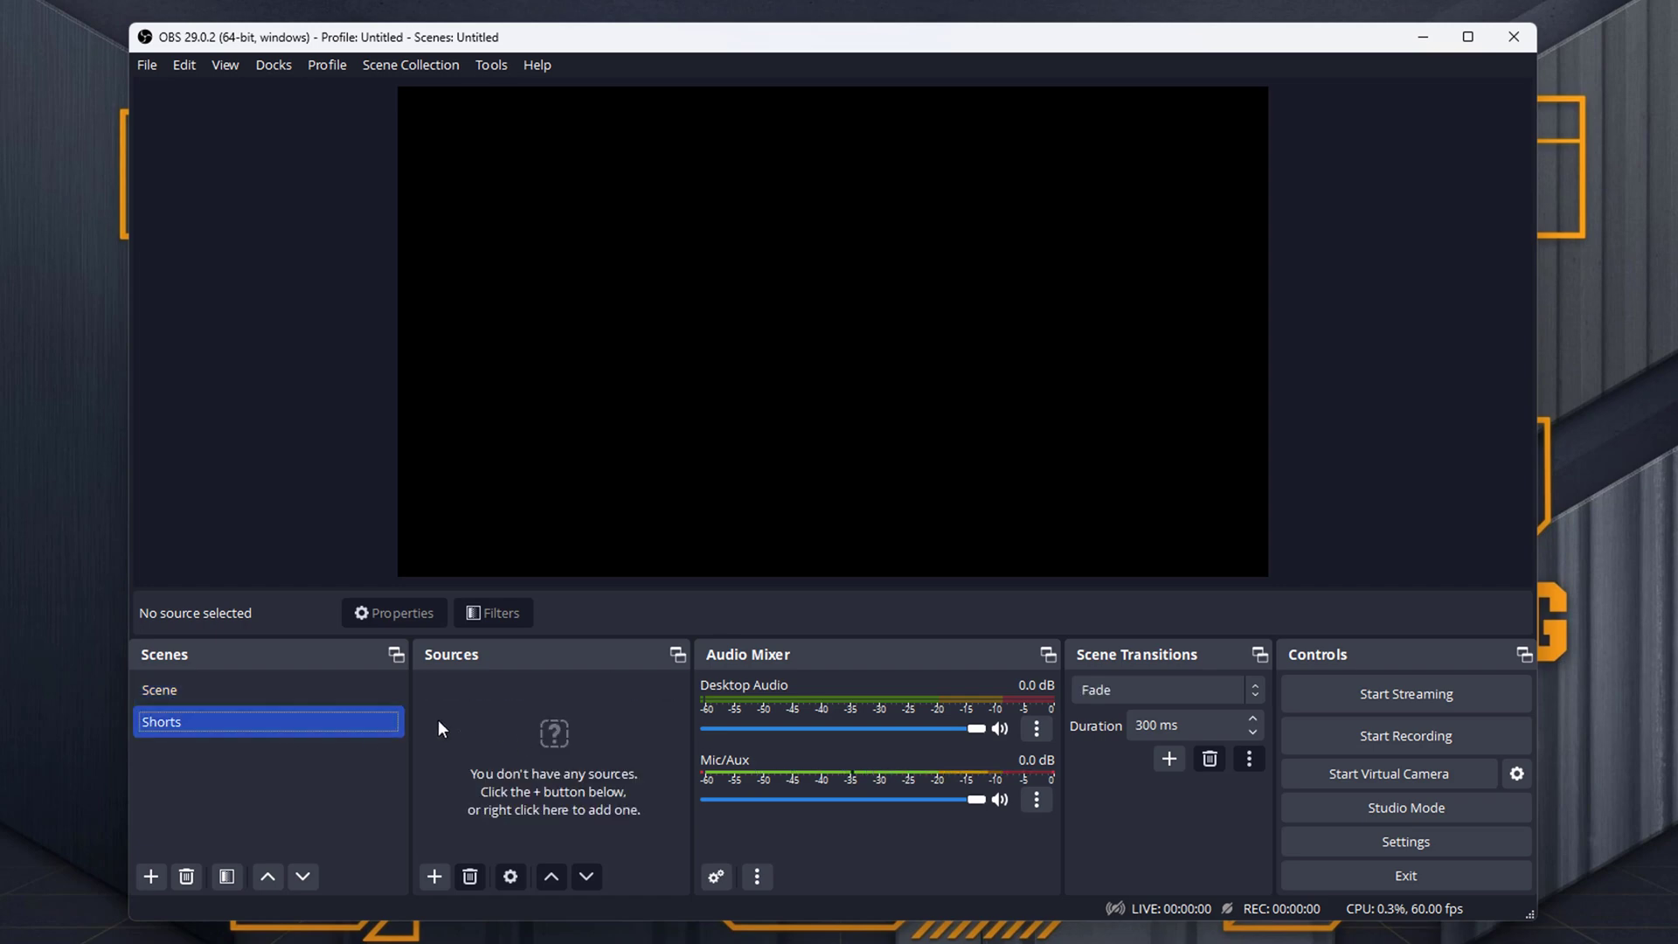
pyautogui.click(433, 877)
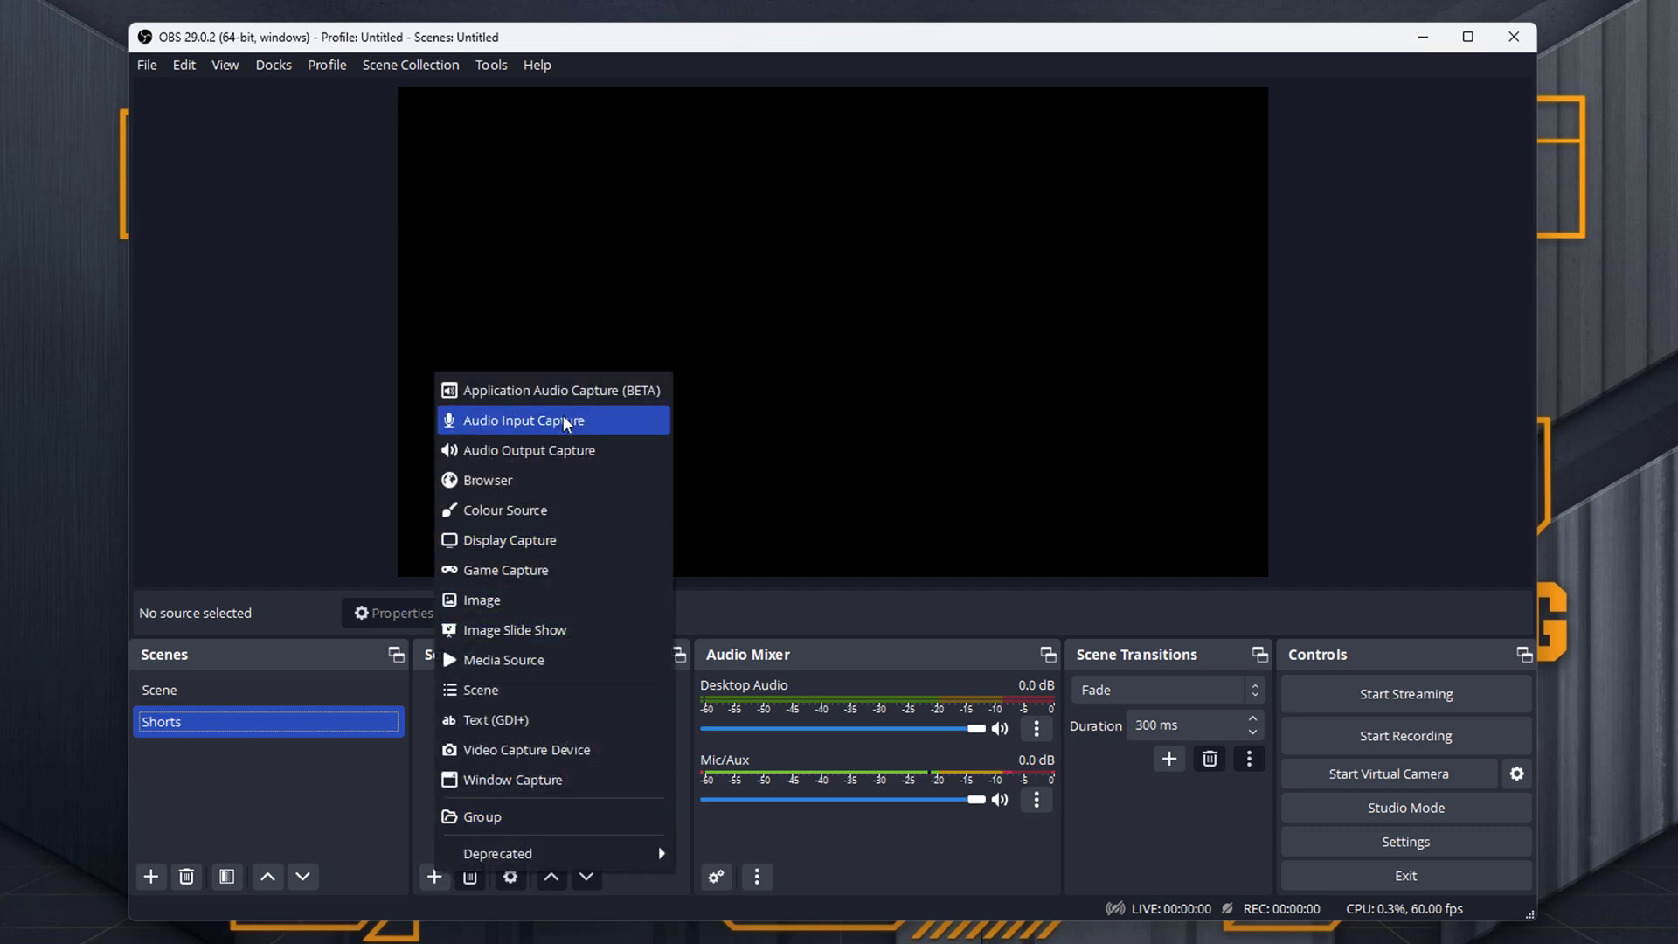
pyautogui.click(561, 533)
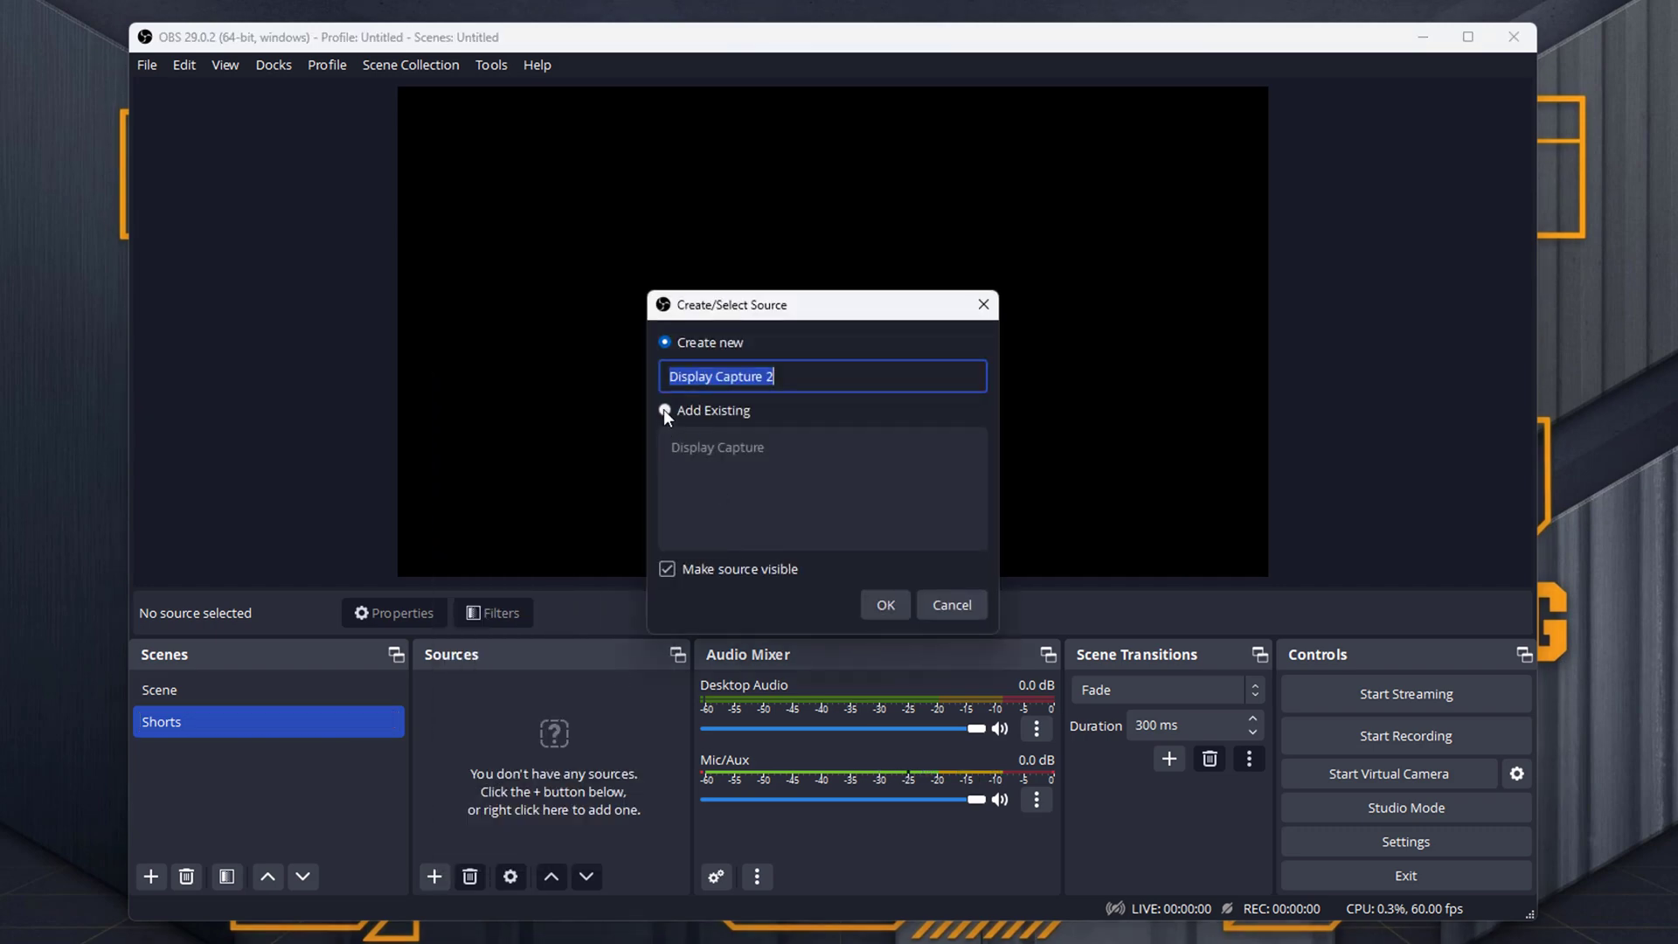
pyautogui.click(961, 608)
pyautogui.click(281, 689)
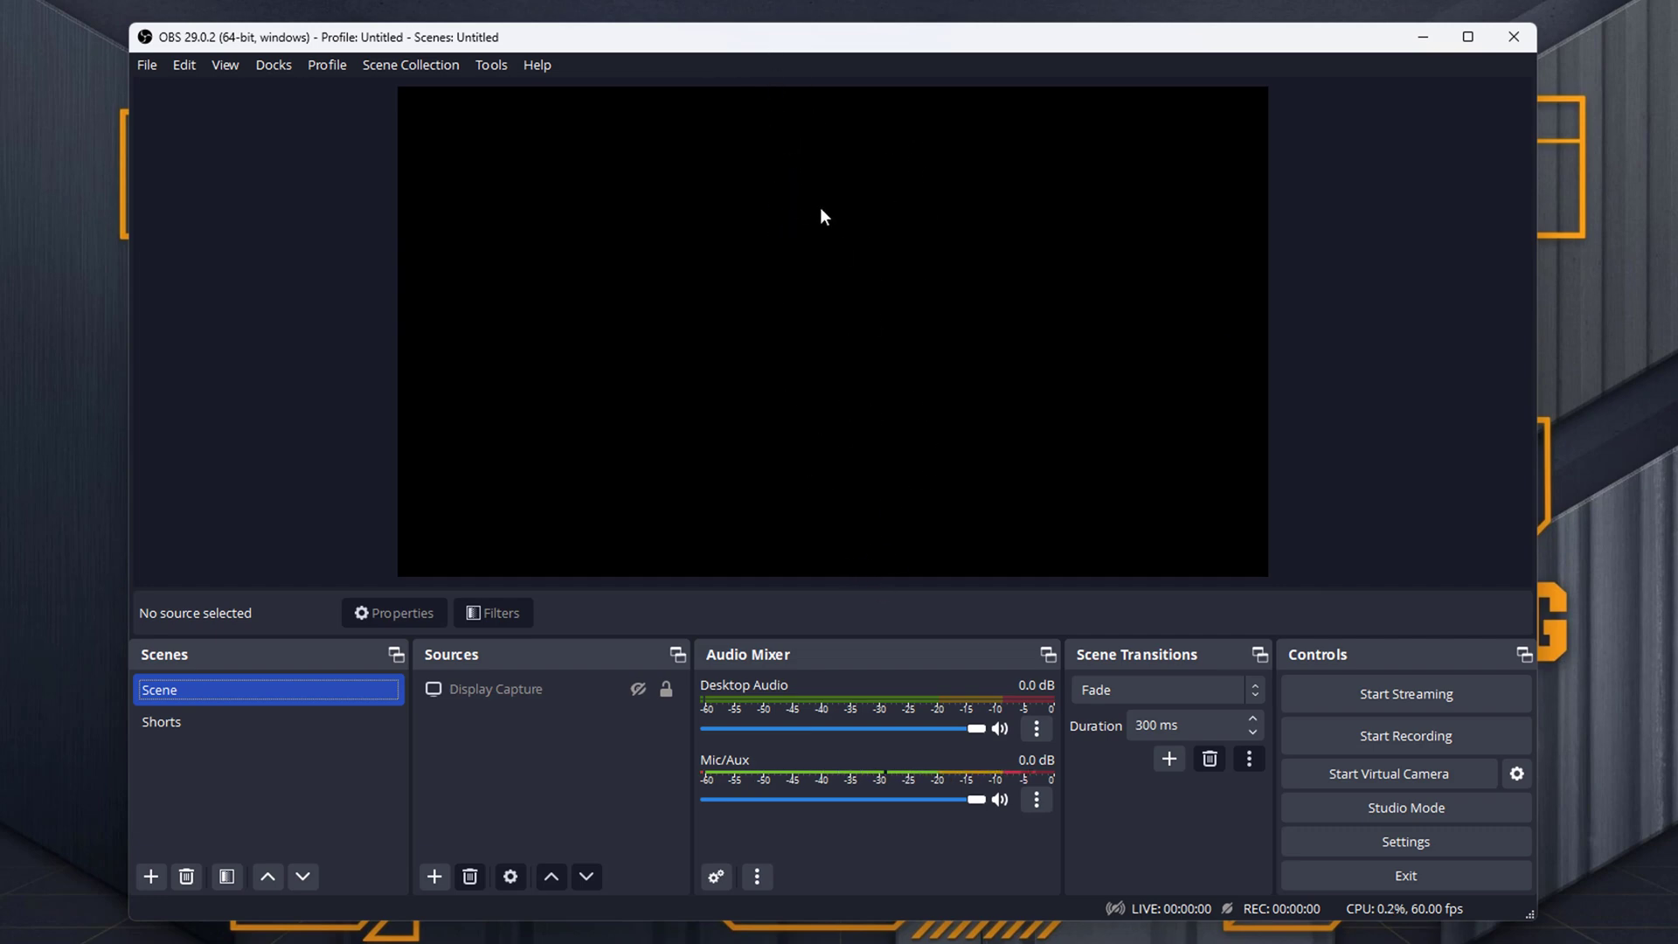
# Set base canvas and output resolution to 1080x1920 in Video settings and apply
pyautogui.click(1426, 841)
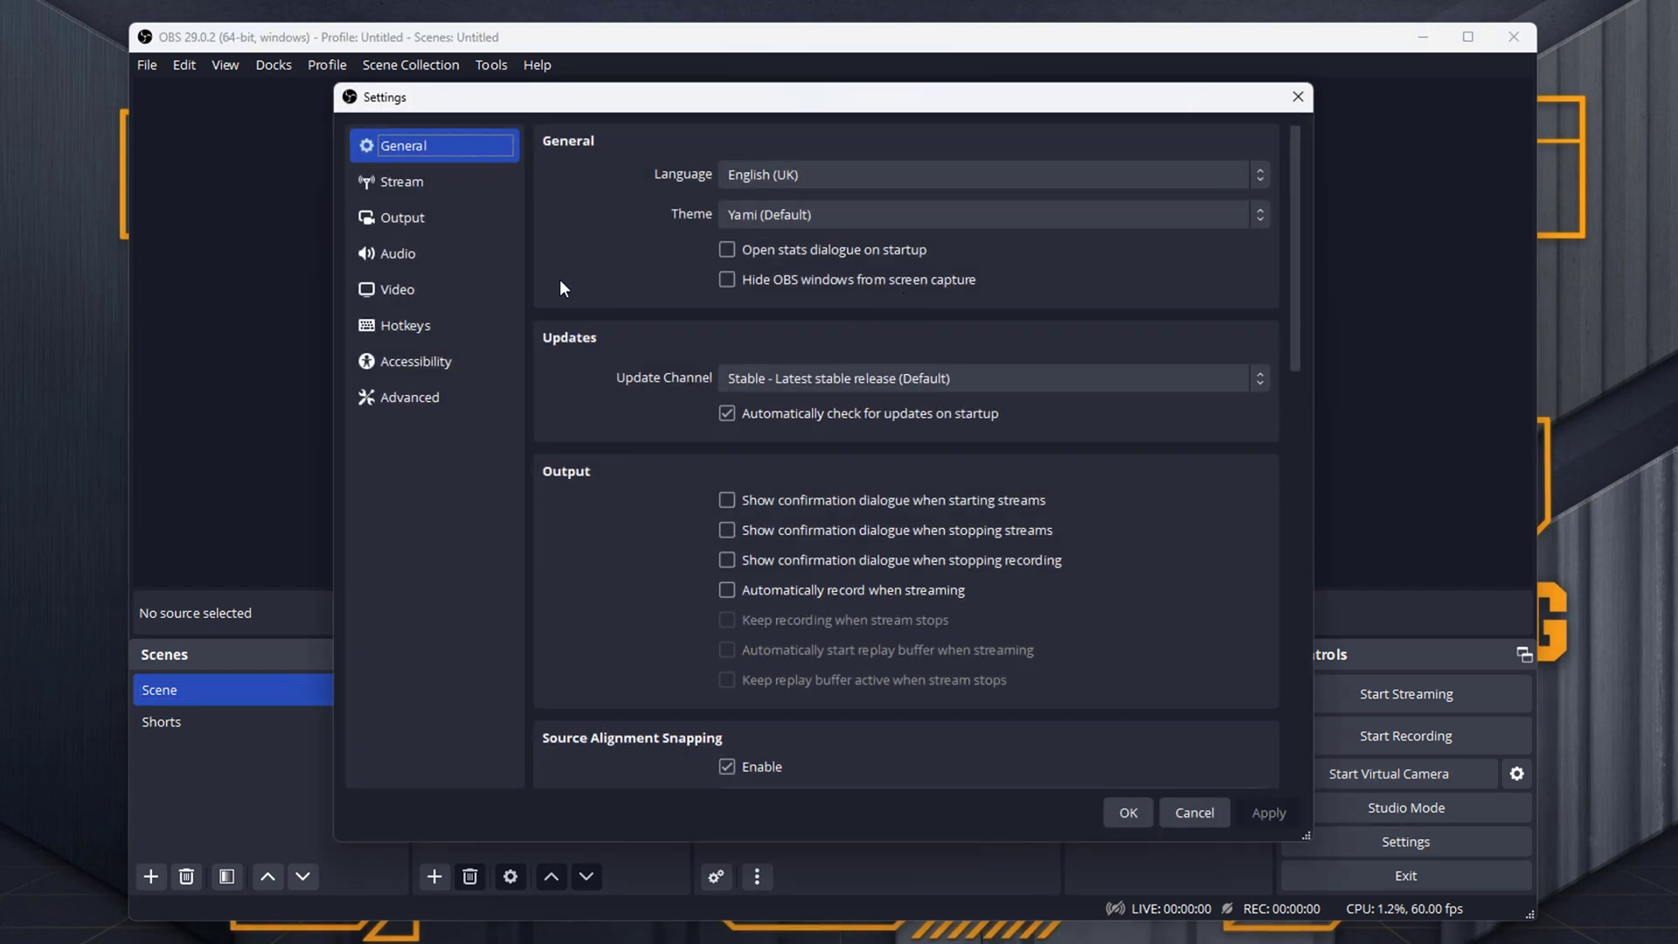
pyautogui.click(437, 285)
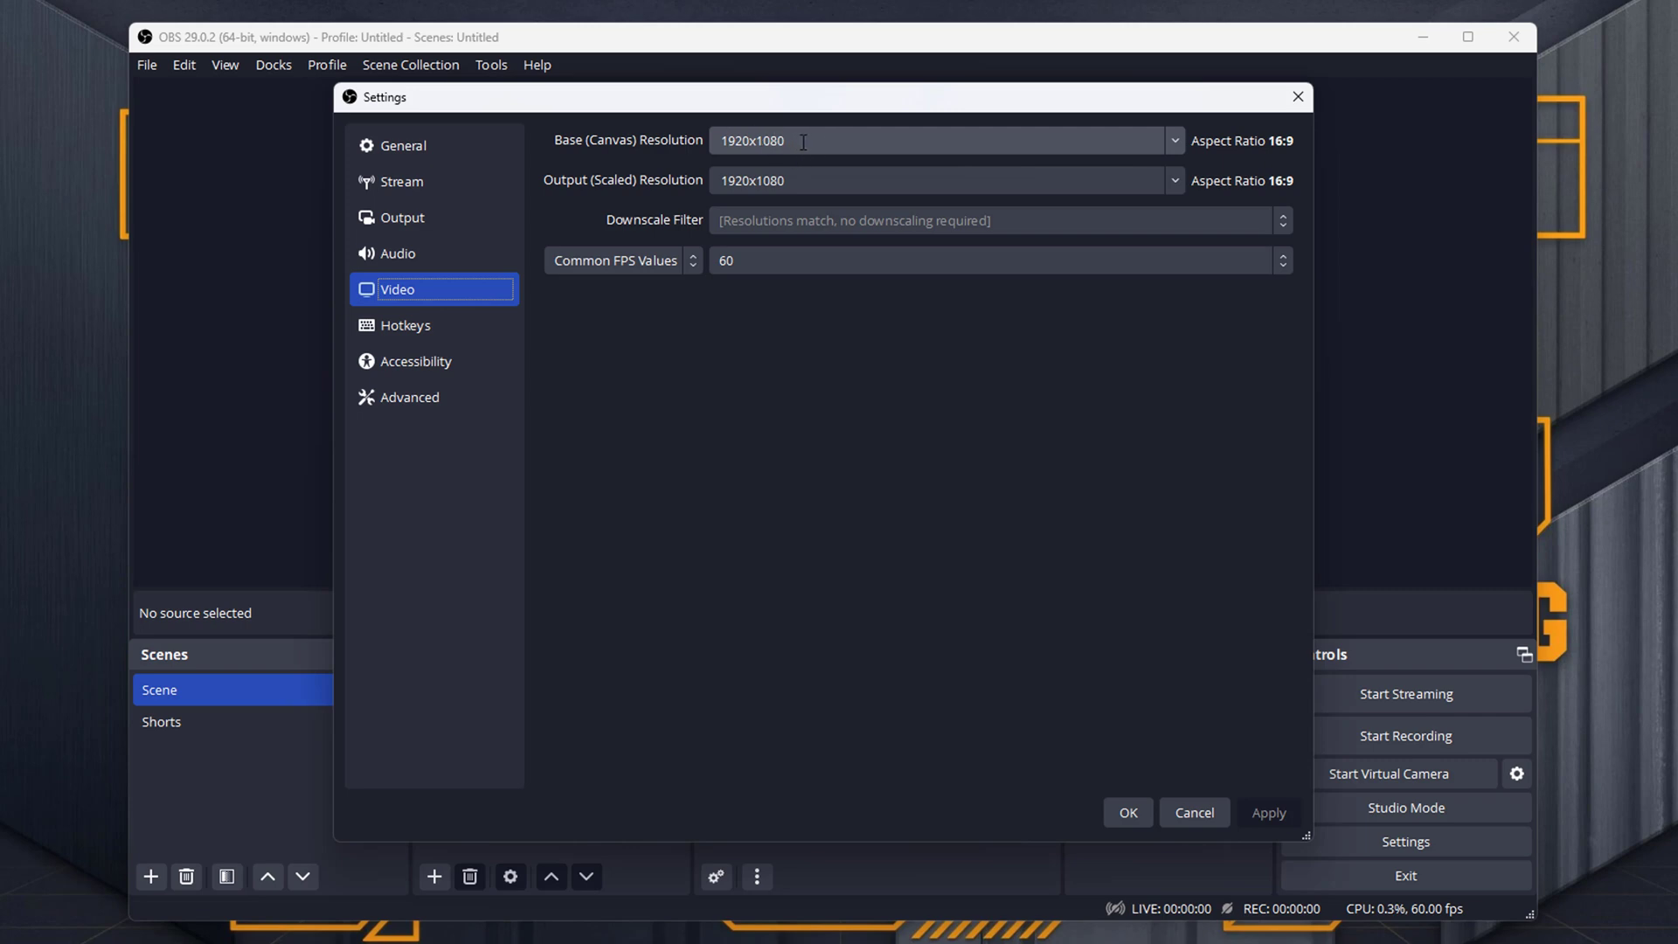
pyautogui.moveTo(830, 142); pyautogui.dragTo(664, 143)
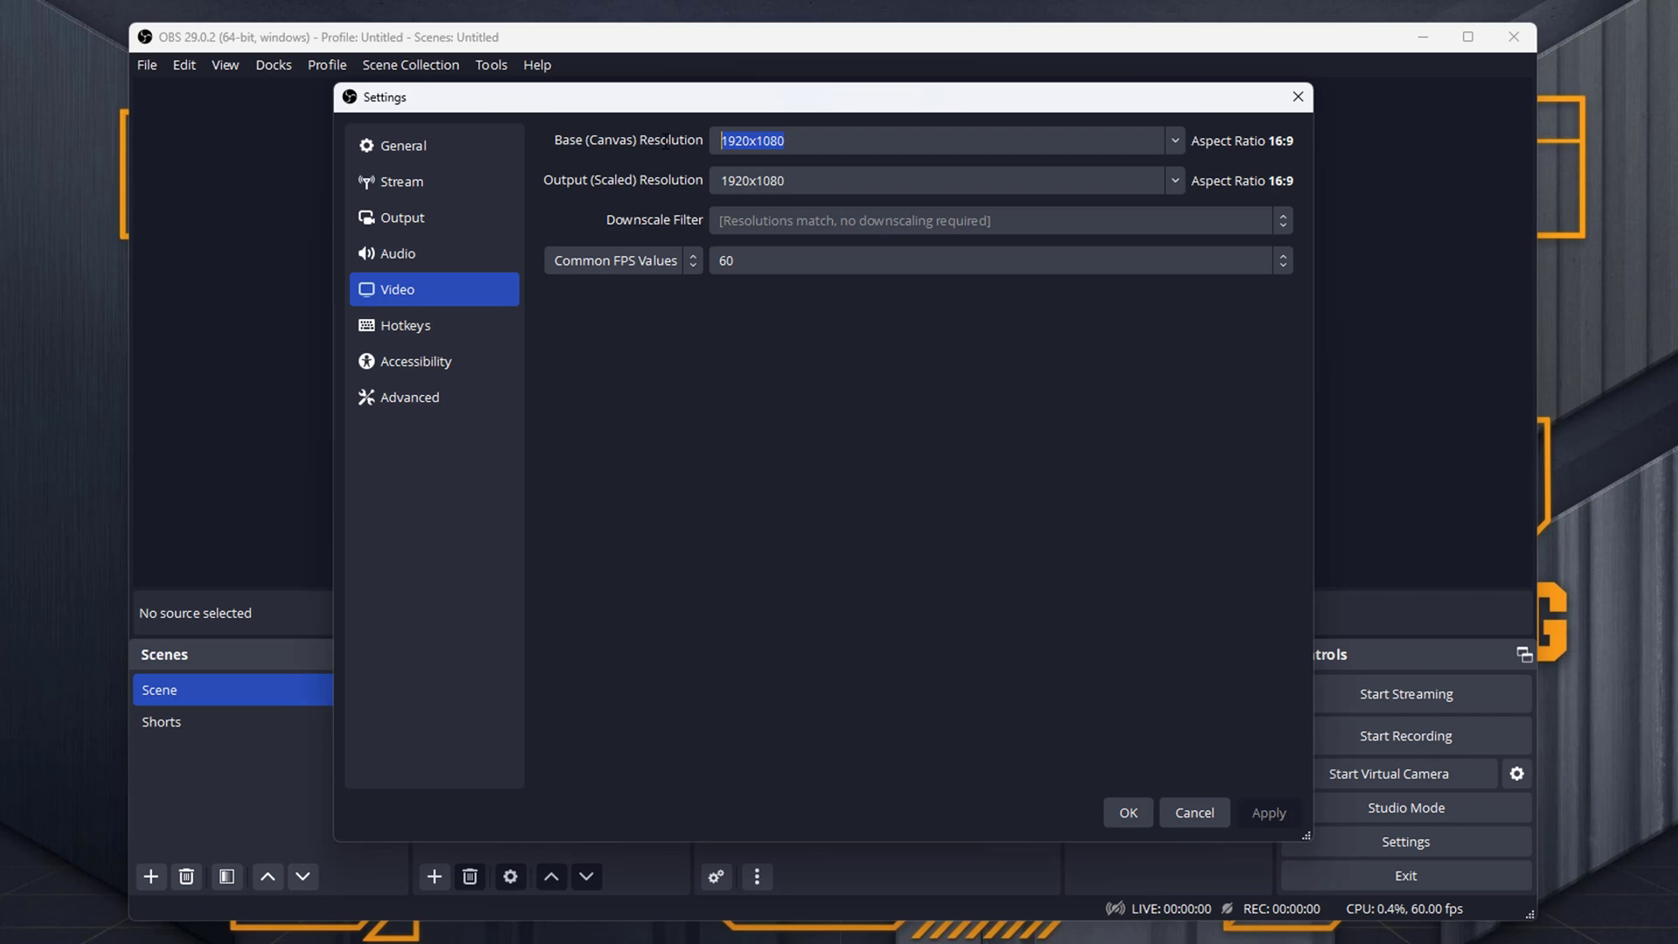
pyautogui.write('1080')
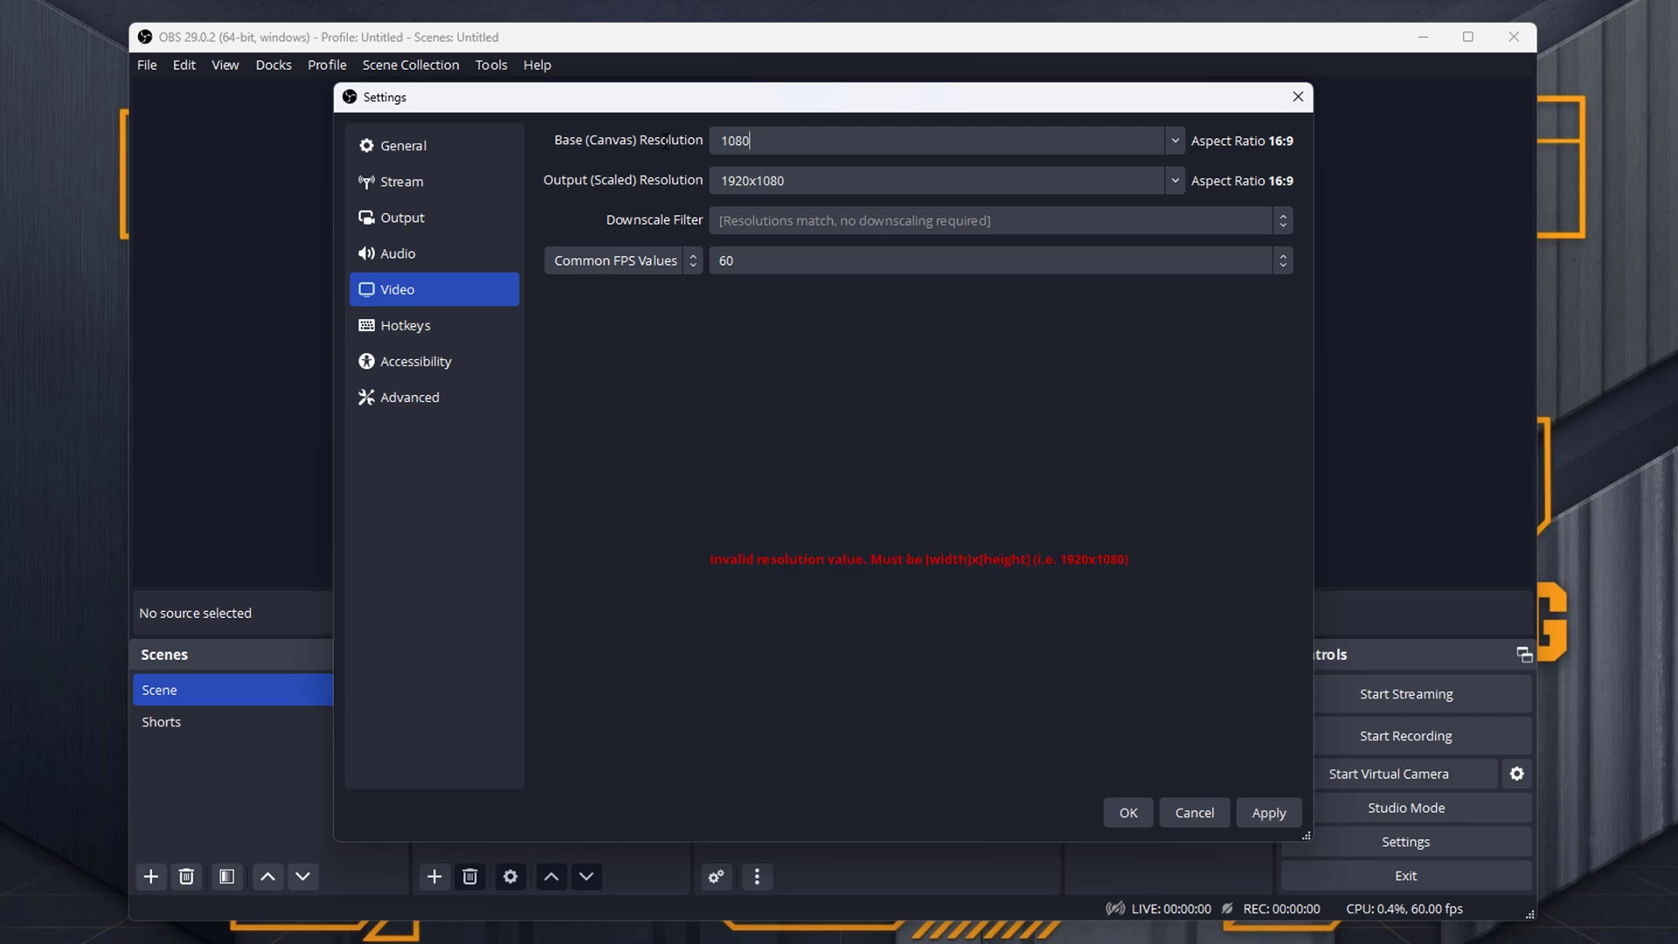
pyautogui.write('x1920')
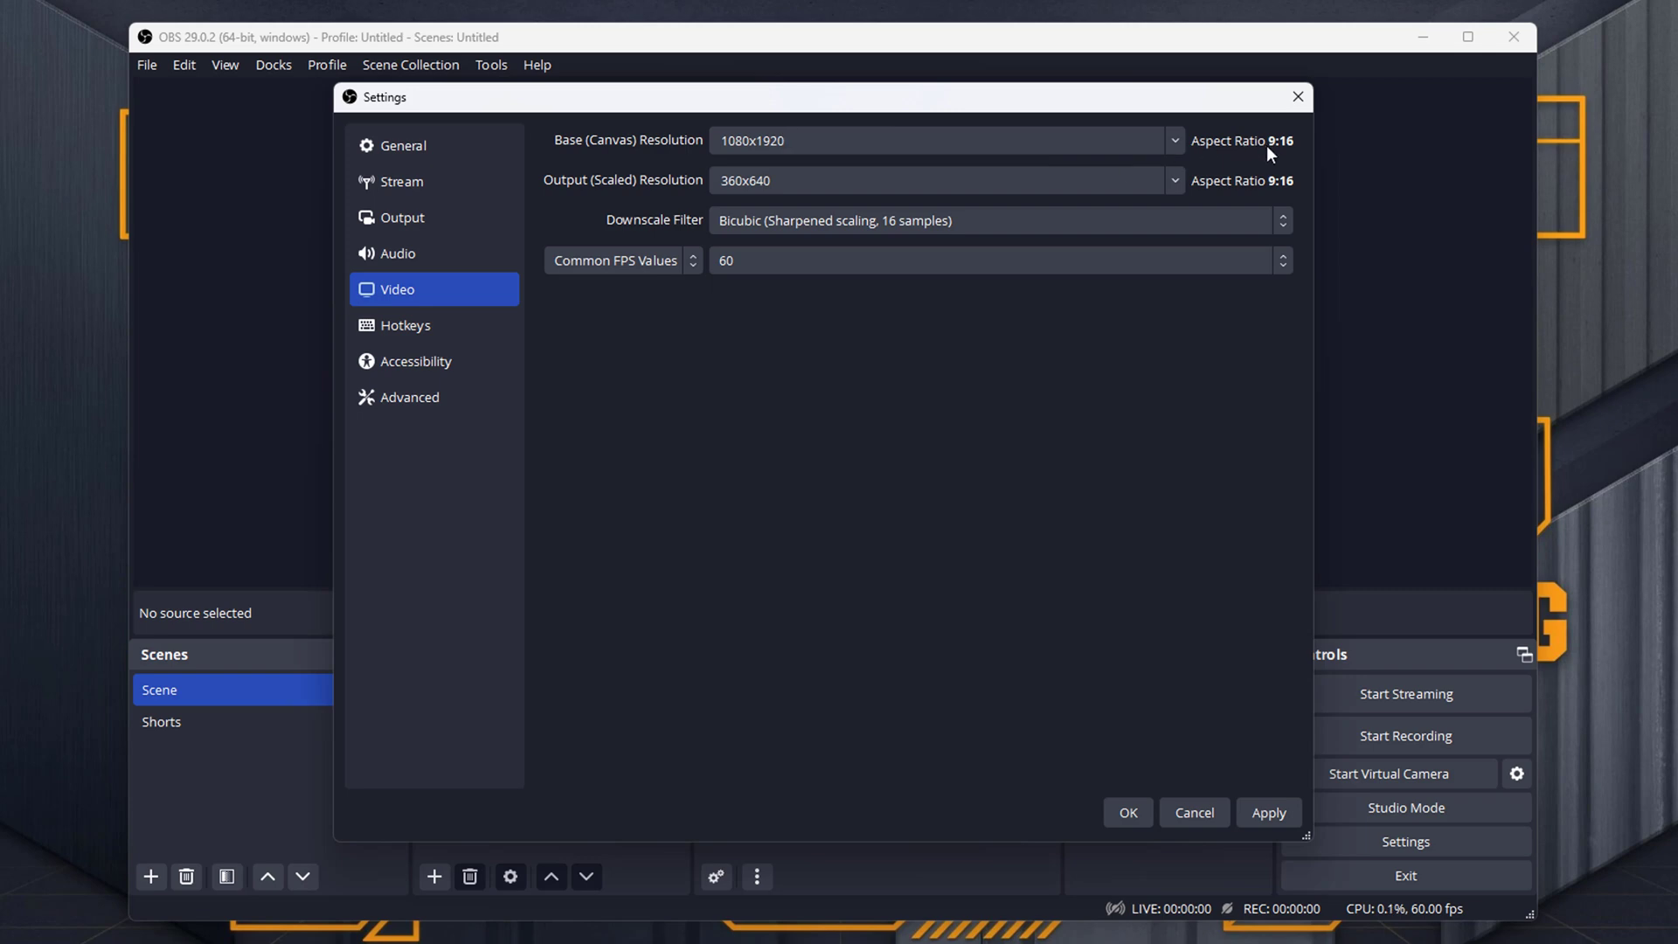
pyautogui.click(1165, 178)
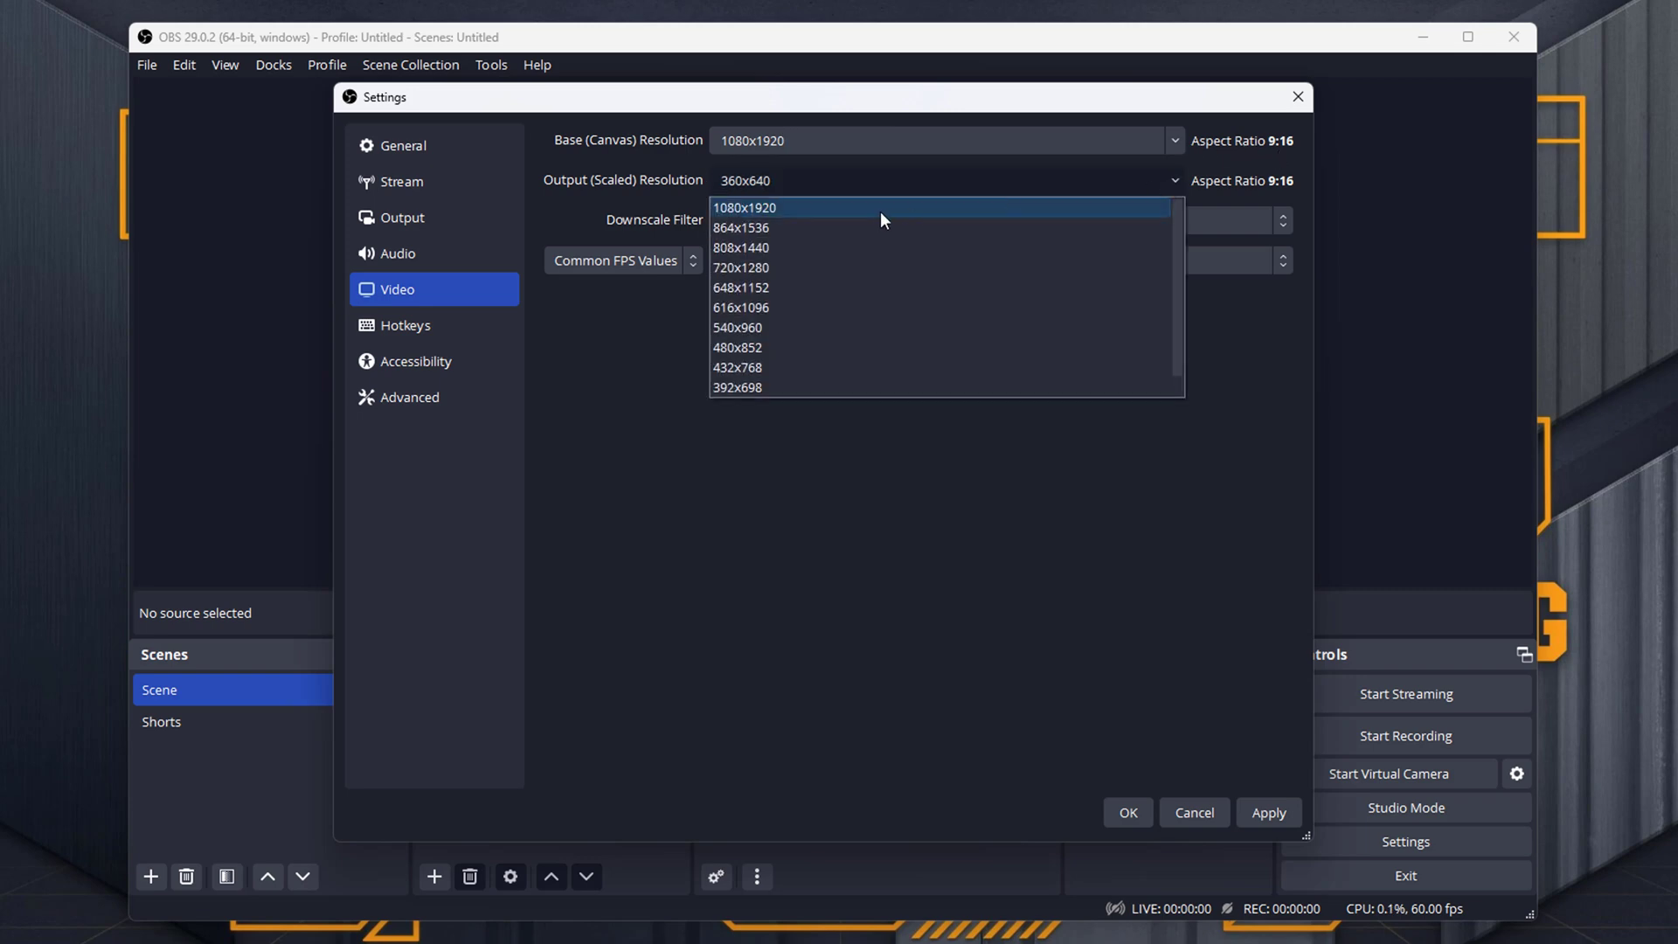
pyautogui.click(867, 212)
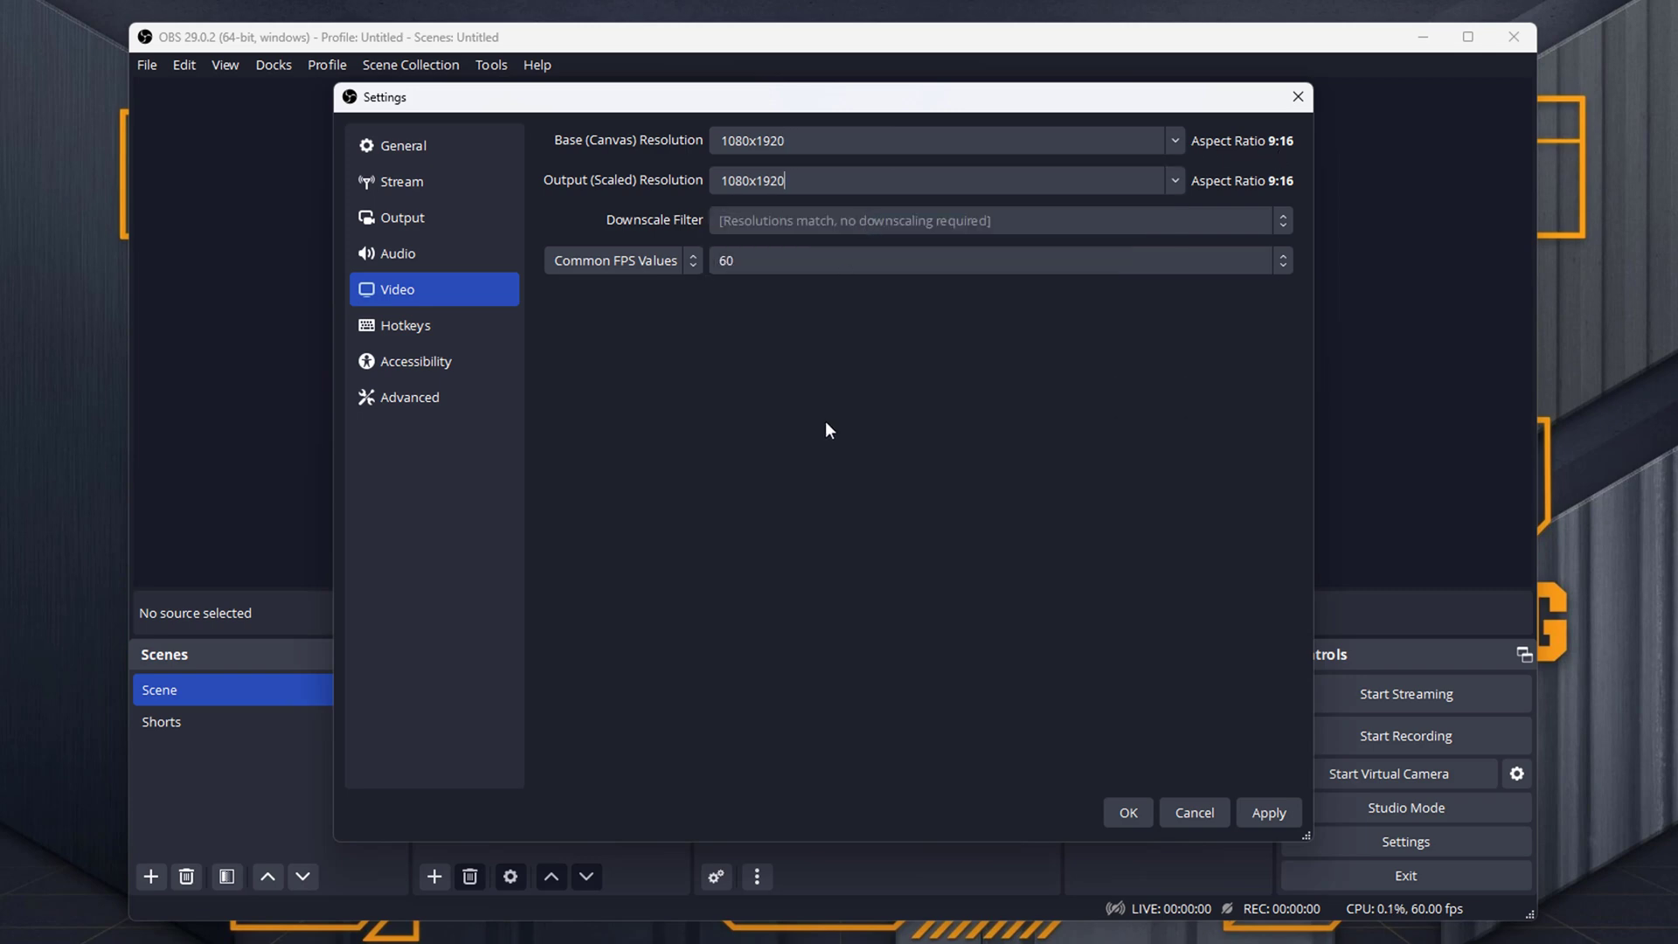
pyautogui.click(1278, 822)
pyautogui.click(1139, 814)
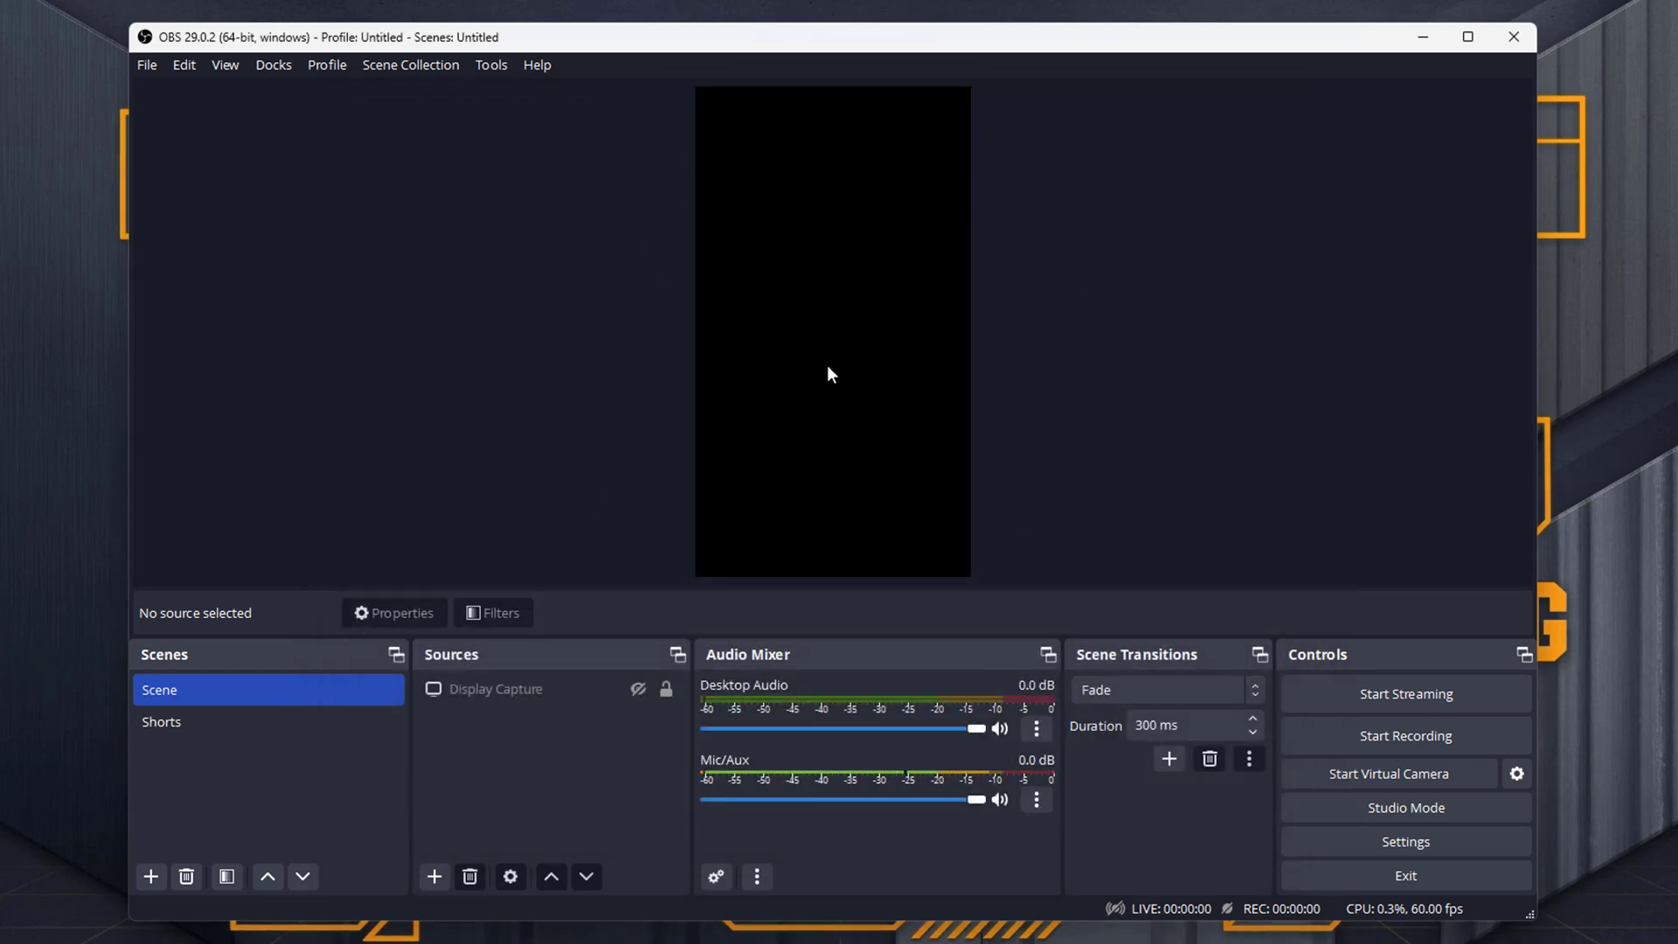
# Add the existing Display Capture source to the Shorts scene, then recheck Scene and return to Shorts
pyautogui.click(290, 731)
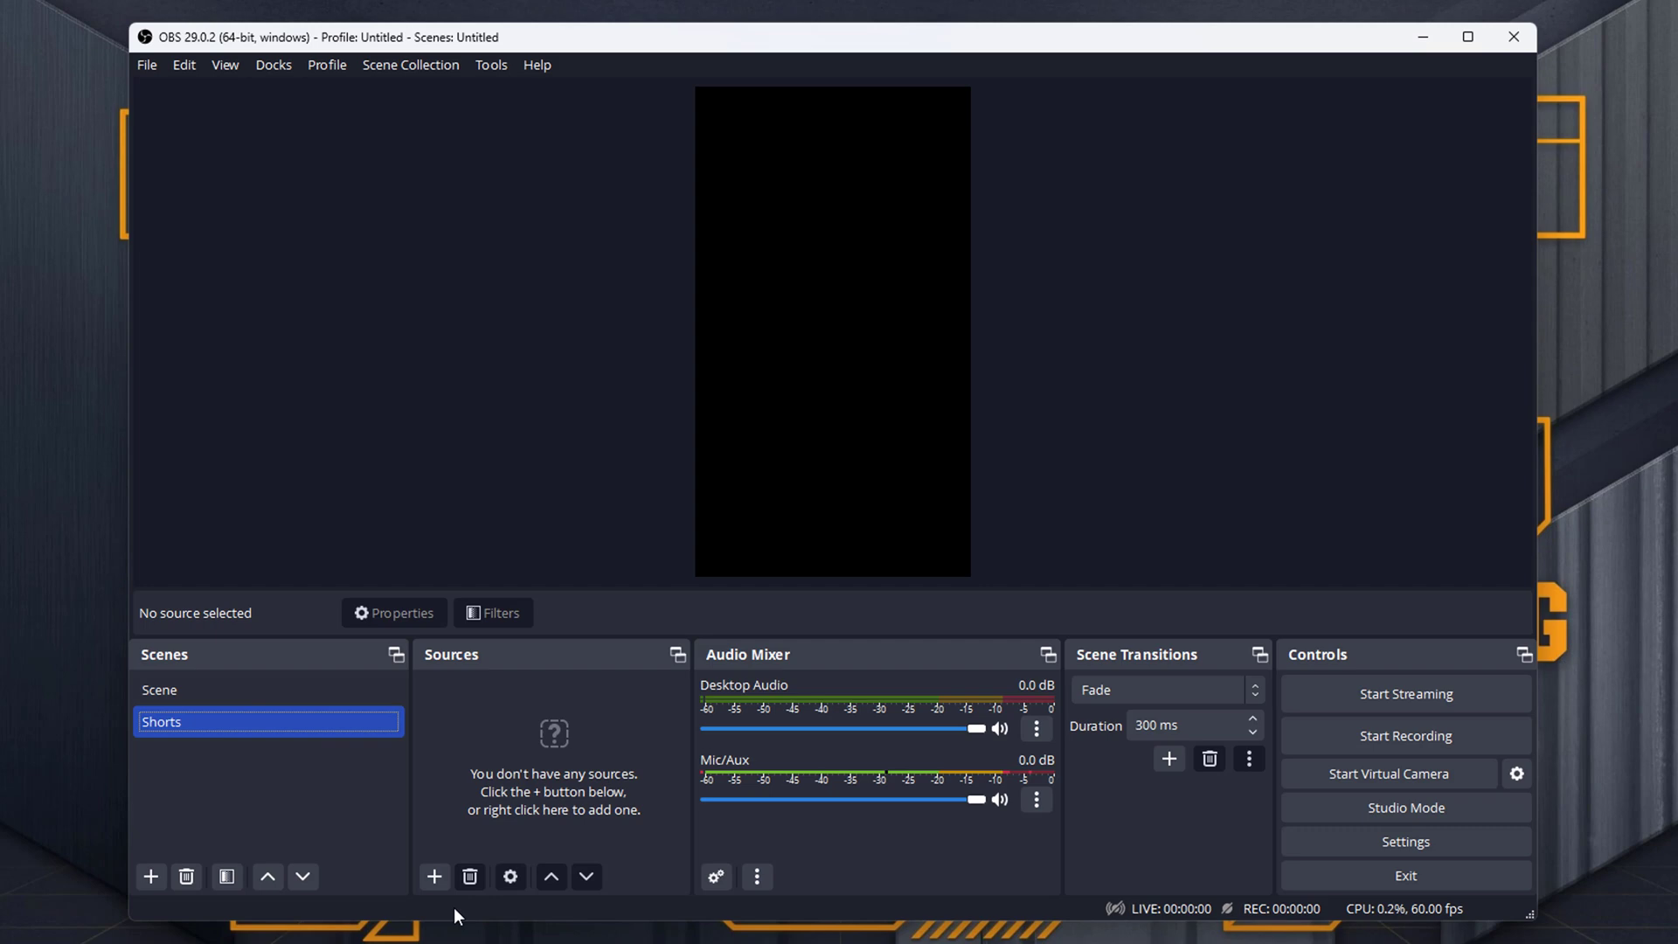
pyautogui.click(432, 877)
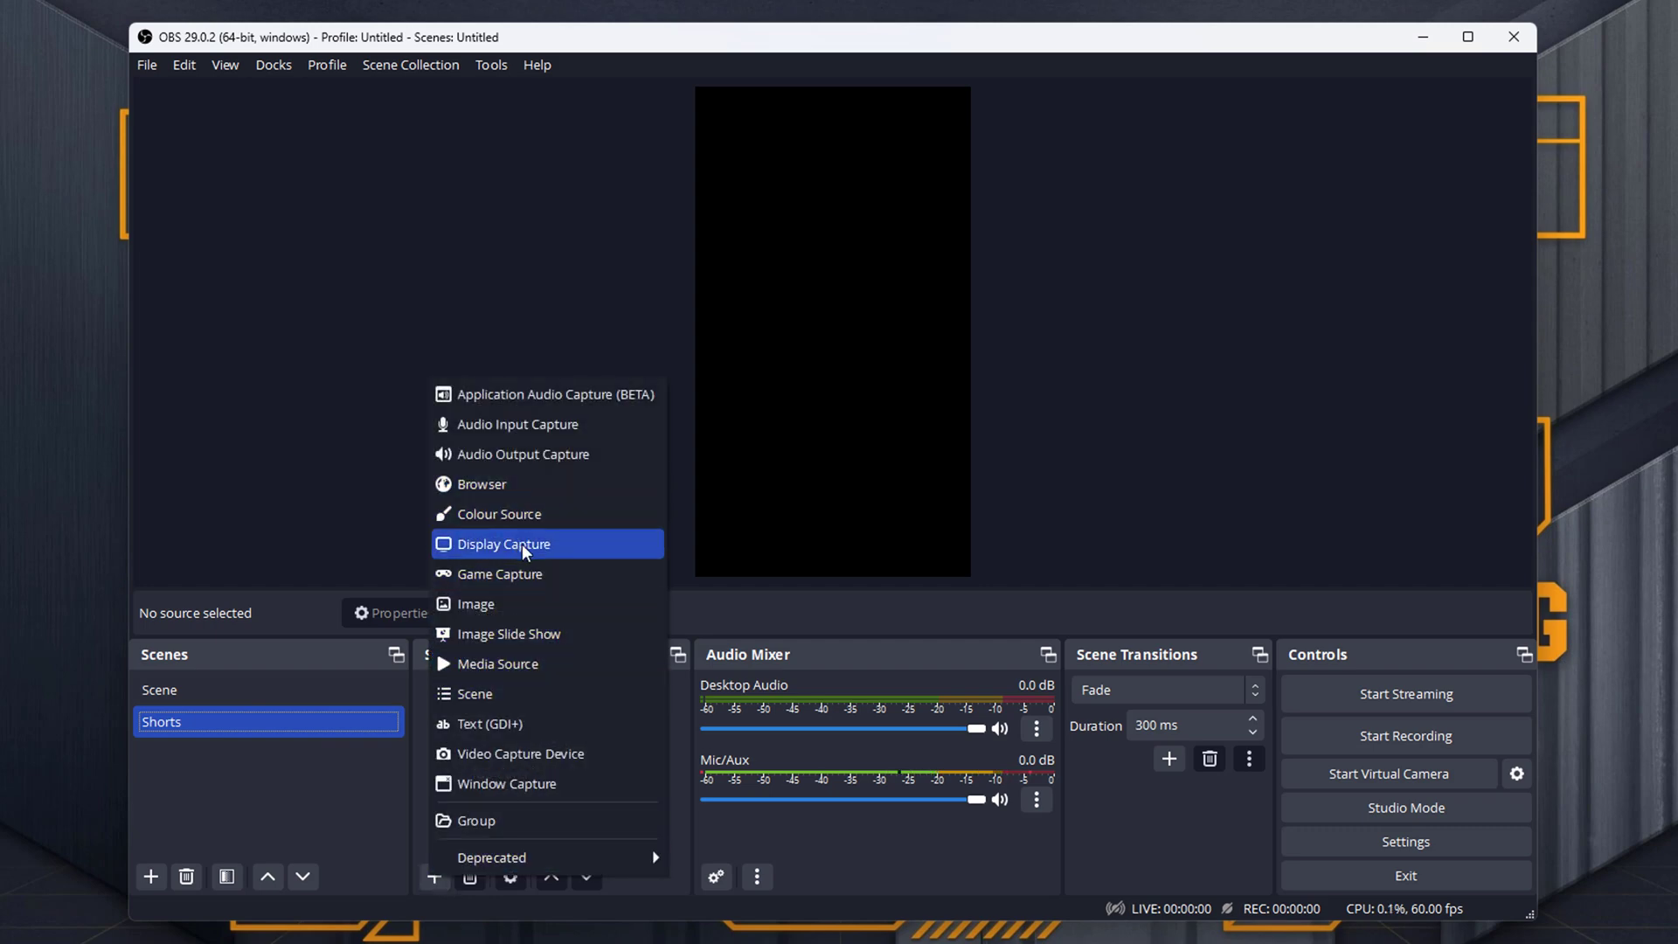
pyautogui.click(522, 544)
pyautogui.click(664, 410)
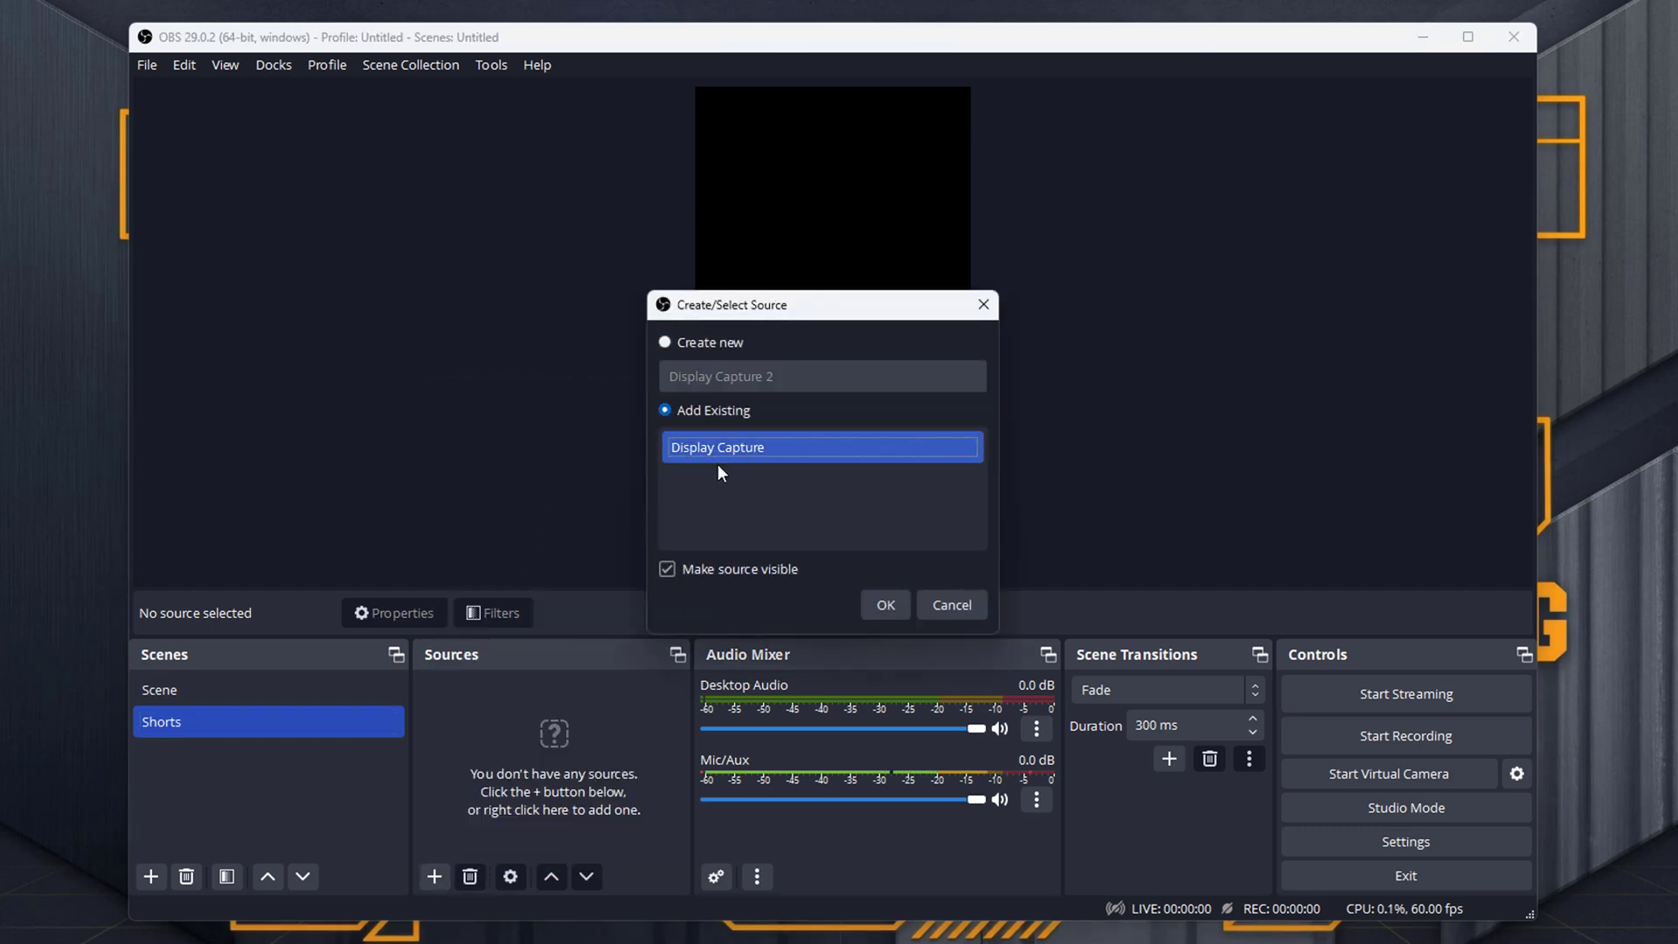
pyautogui.click(889, 605)
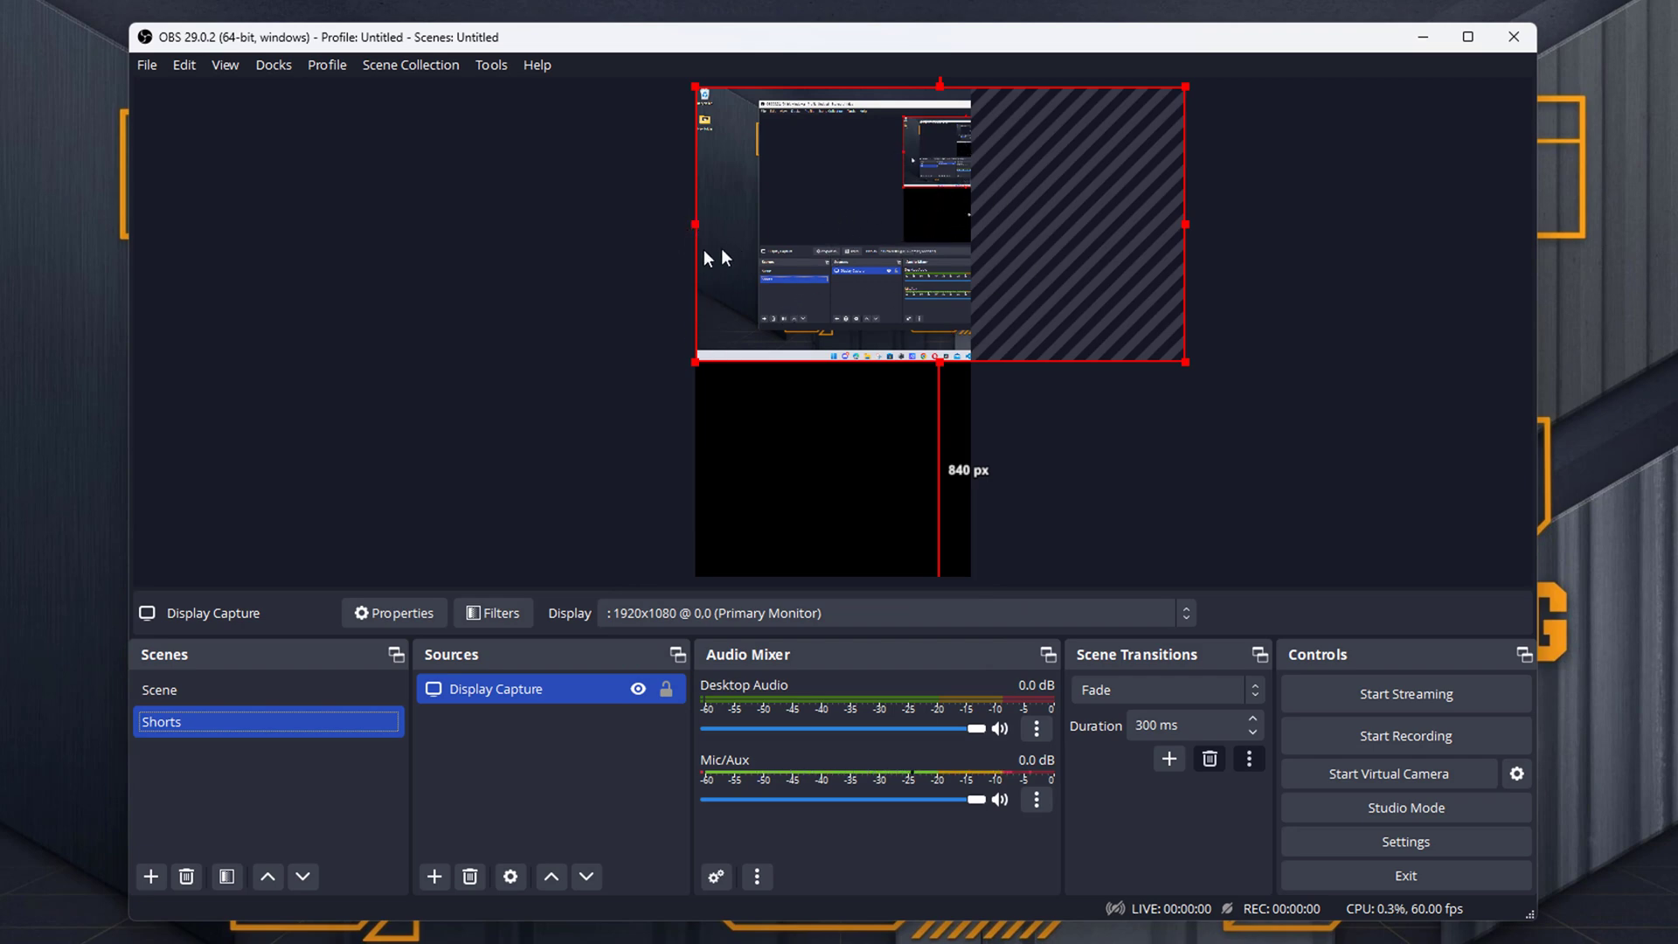
pyautogui.click(278, 692)
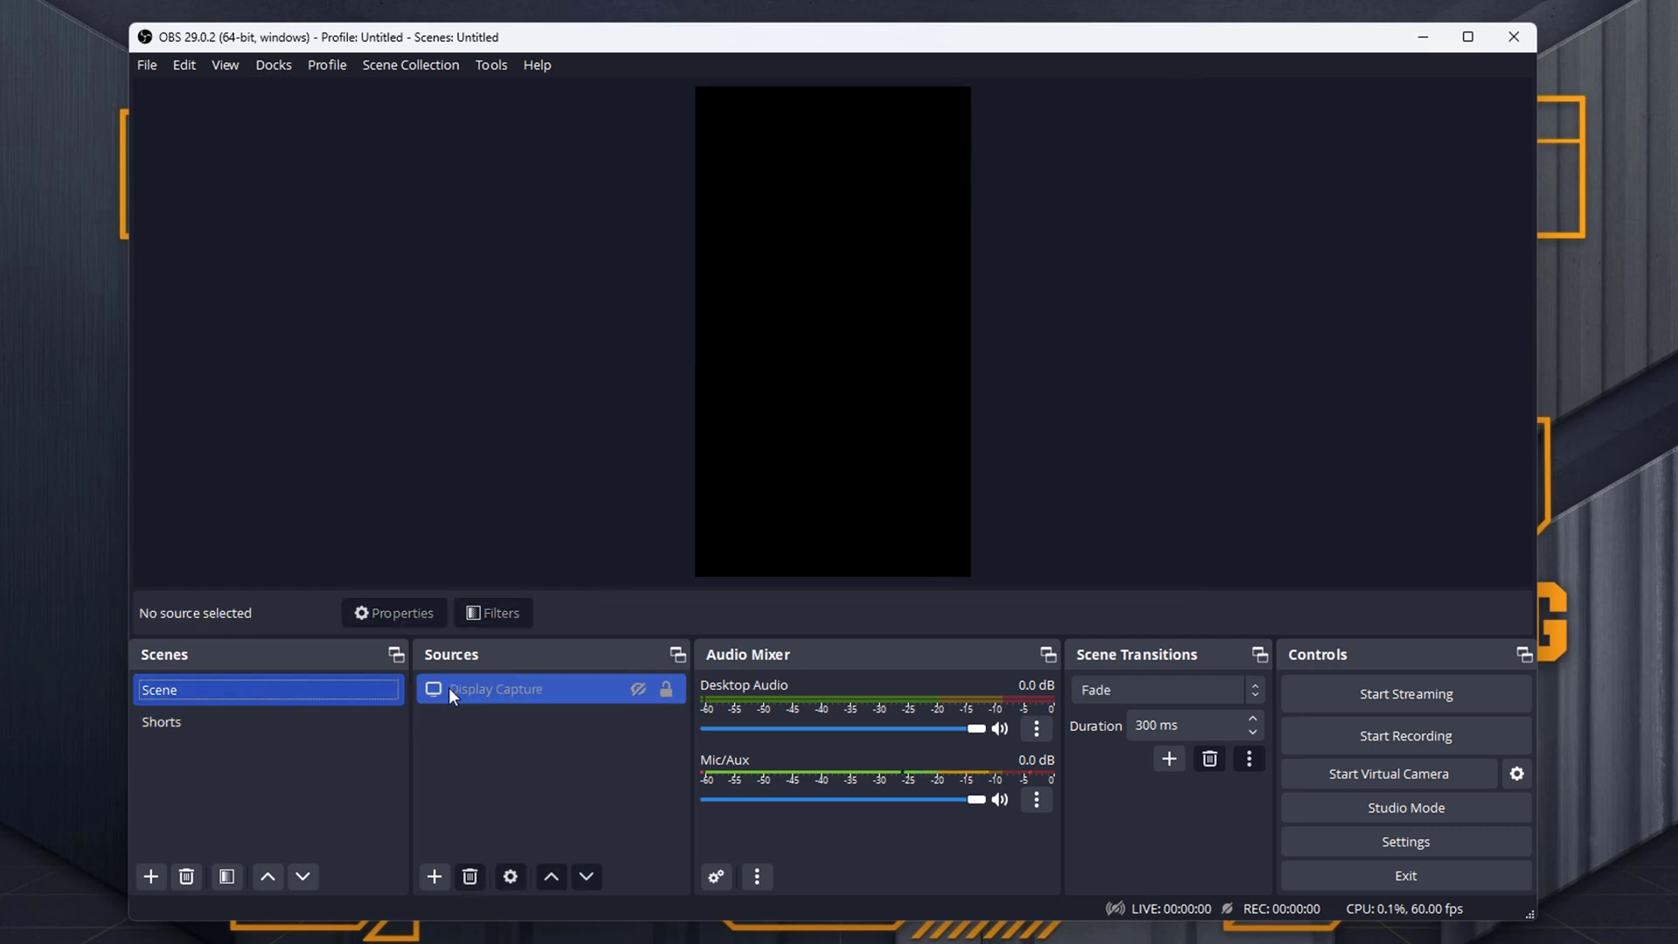
pyautogui.click(255, 726)
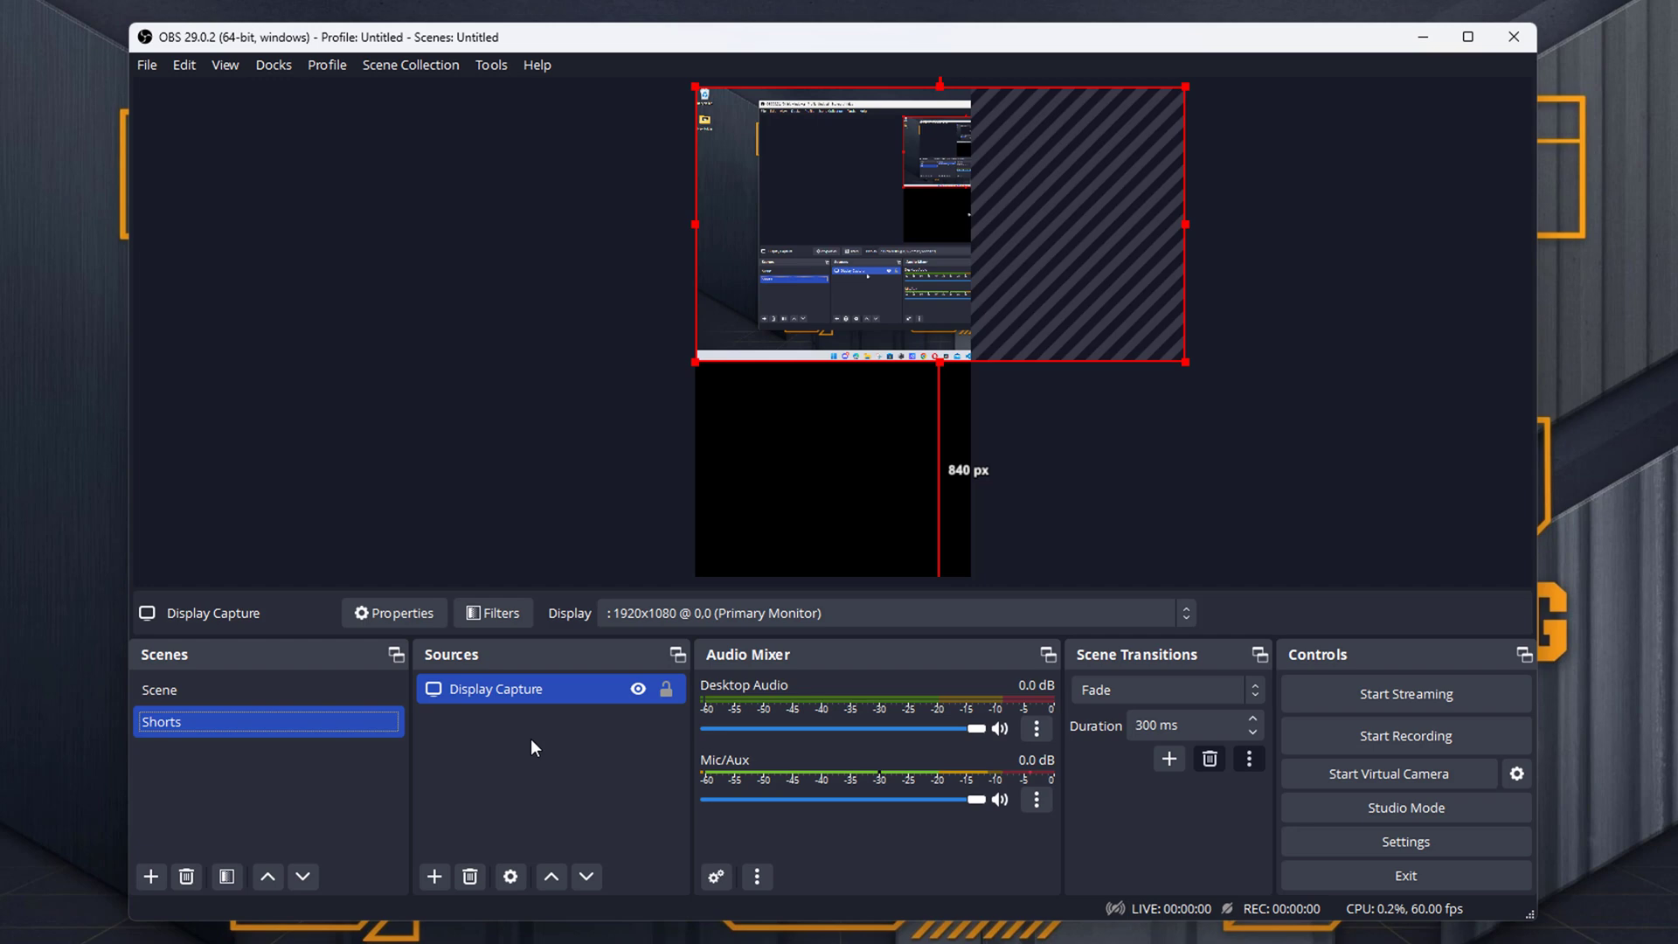
# Delete the old Display Capture from Shorts and create a new display capture named 'Shorts Capture'
pyautogui.click(469, 877)
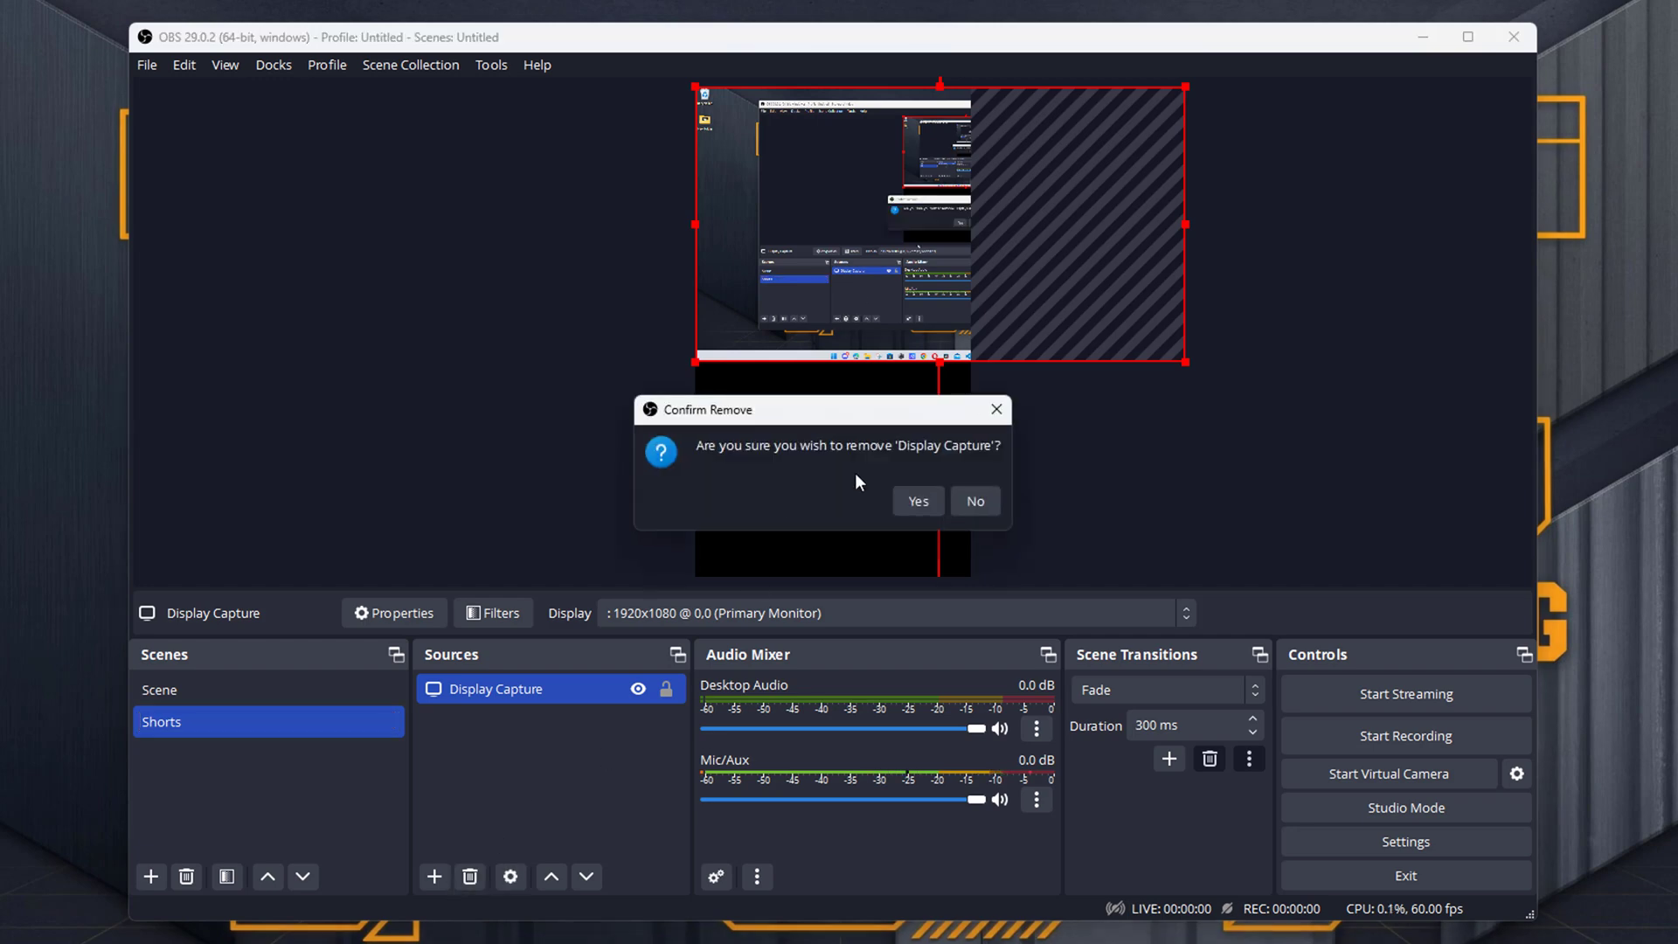
pyautogui.click(921, 496)
pyautogui.click(434, 876)
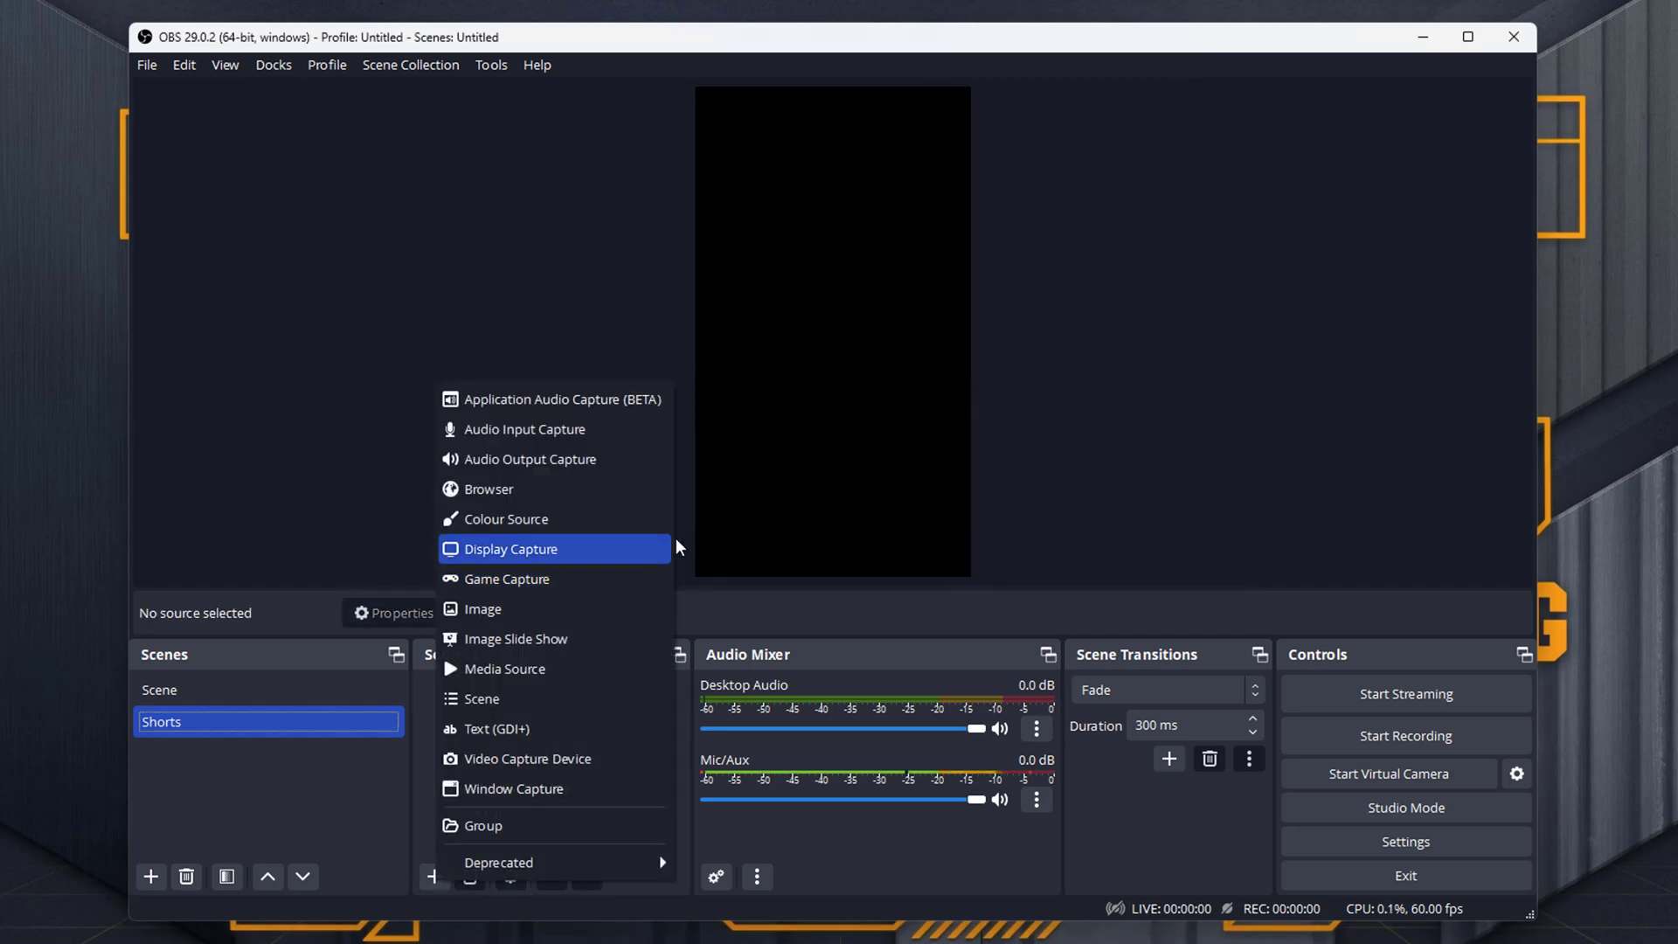
pyautogui.click(576, 544)
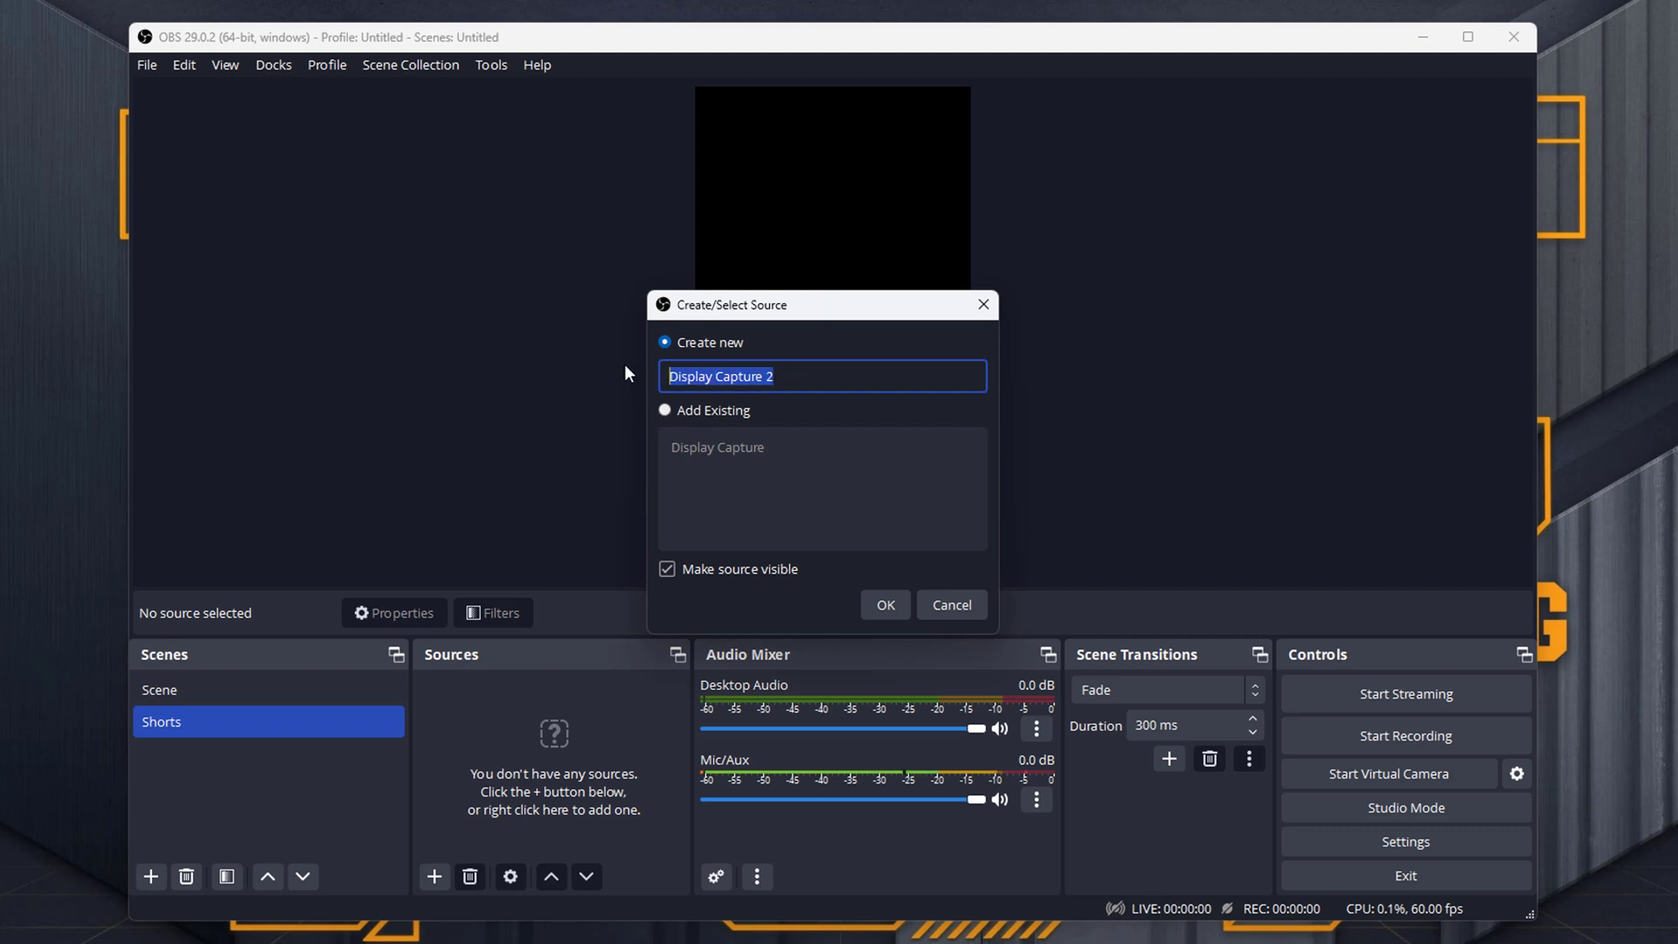
pyautogui.write('Short')
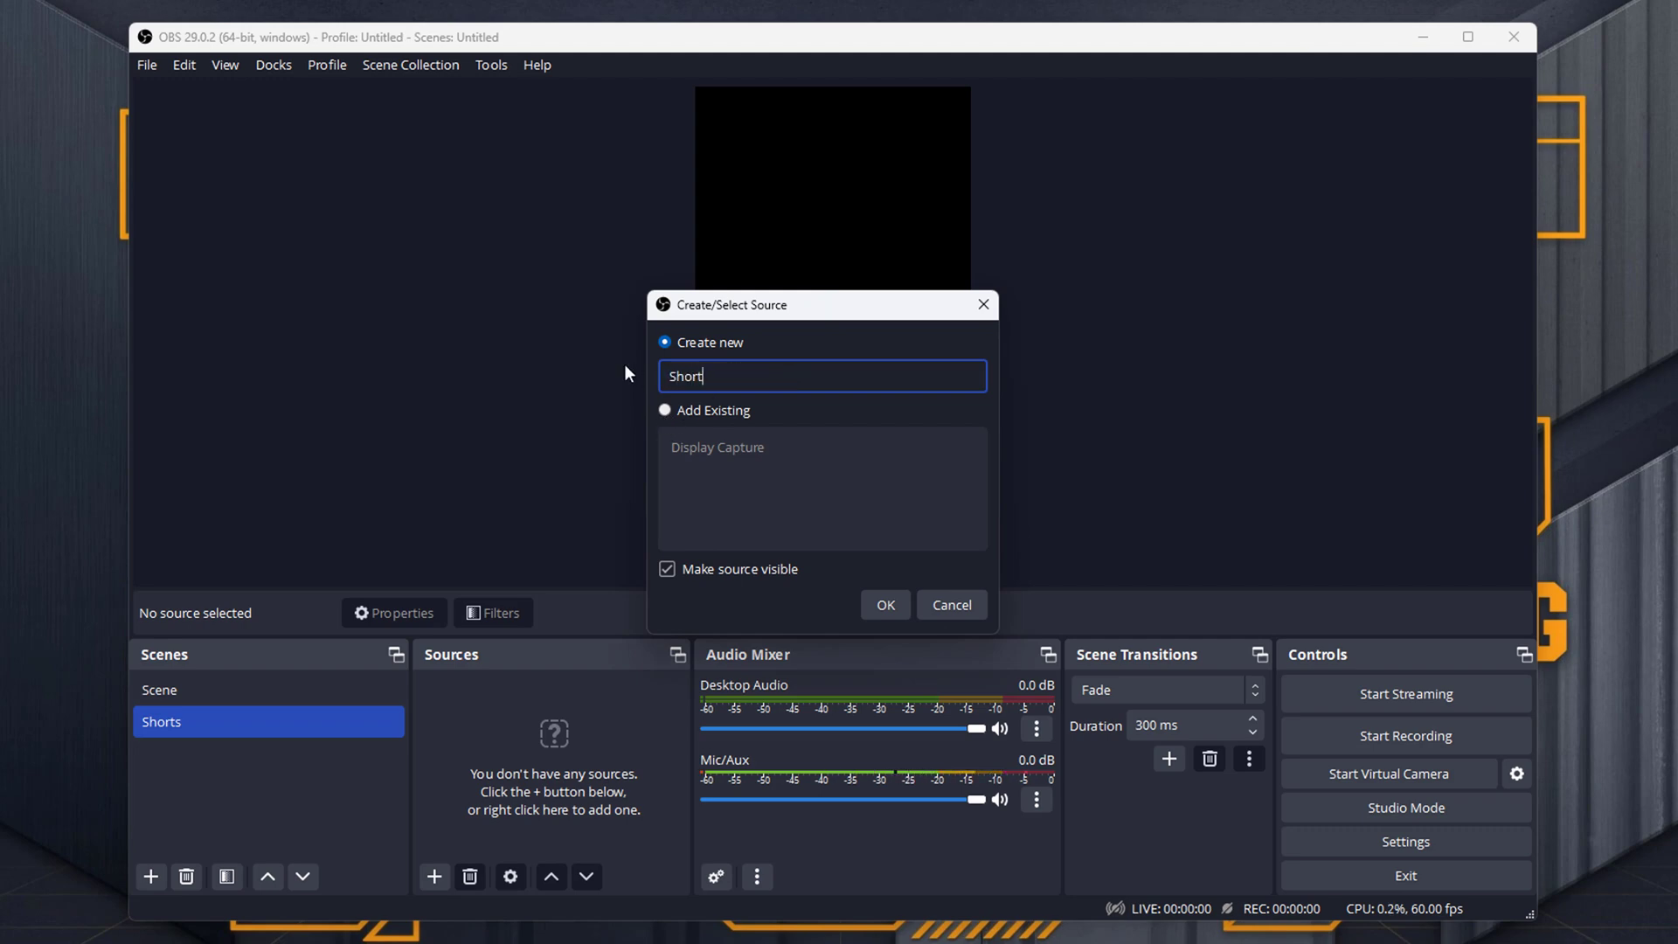
pyautogui.write('s Capture')
pyautogui.click(888, 604)
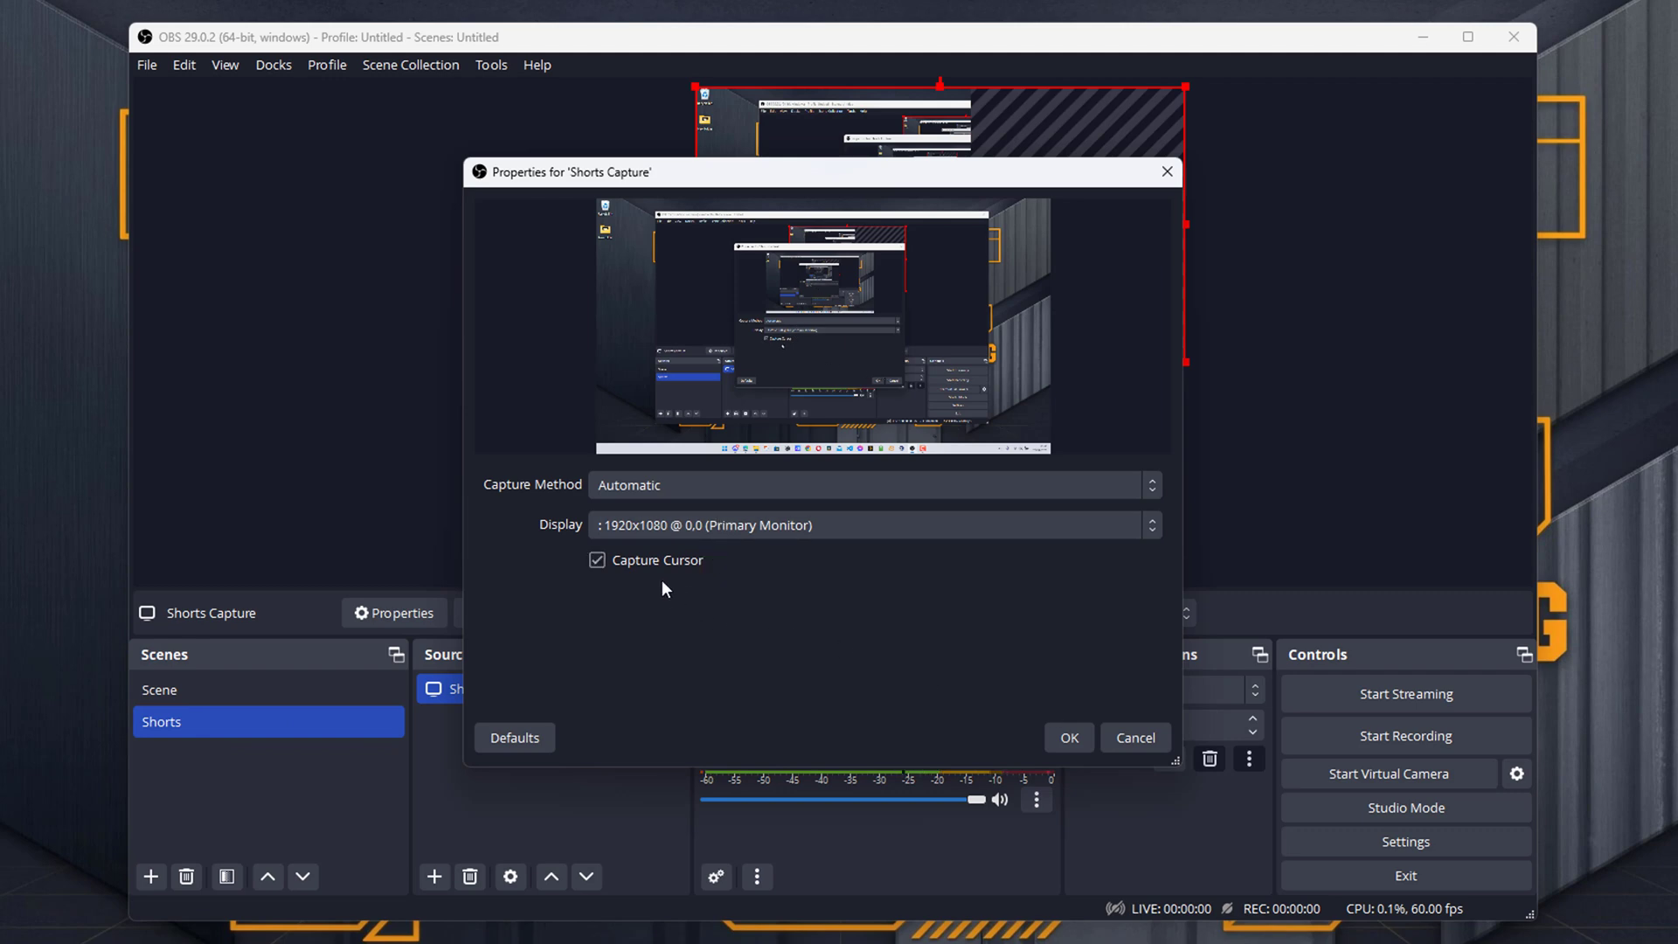
# Accept the primary-monitor settings, scale Shorts Capture to full canvas height, and slide it to frame the right side
pyautogui.click(1070, 737)
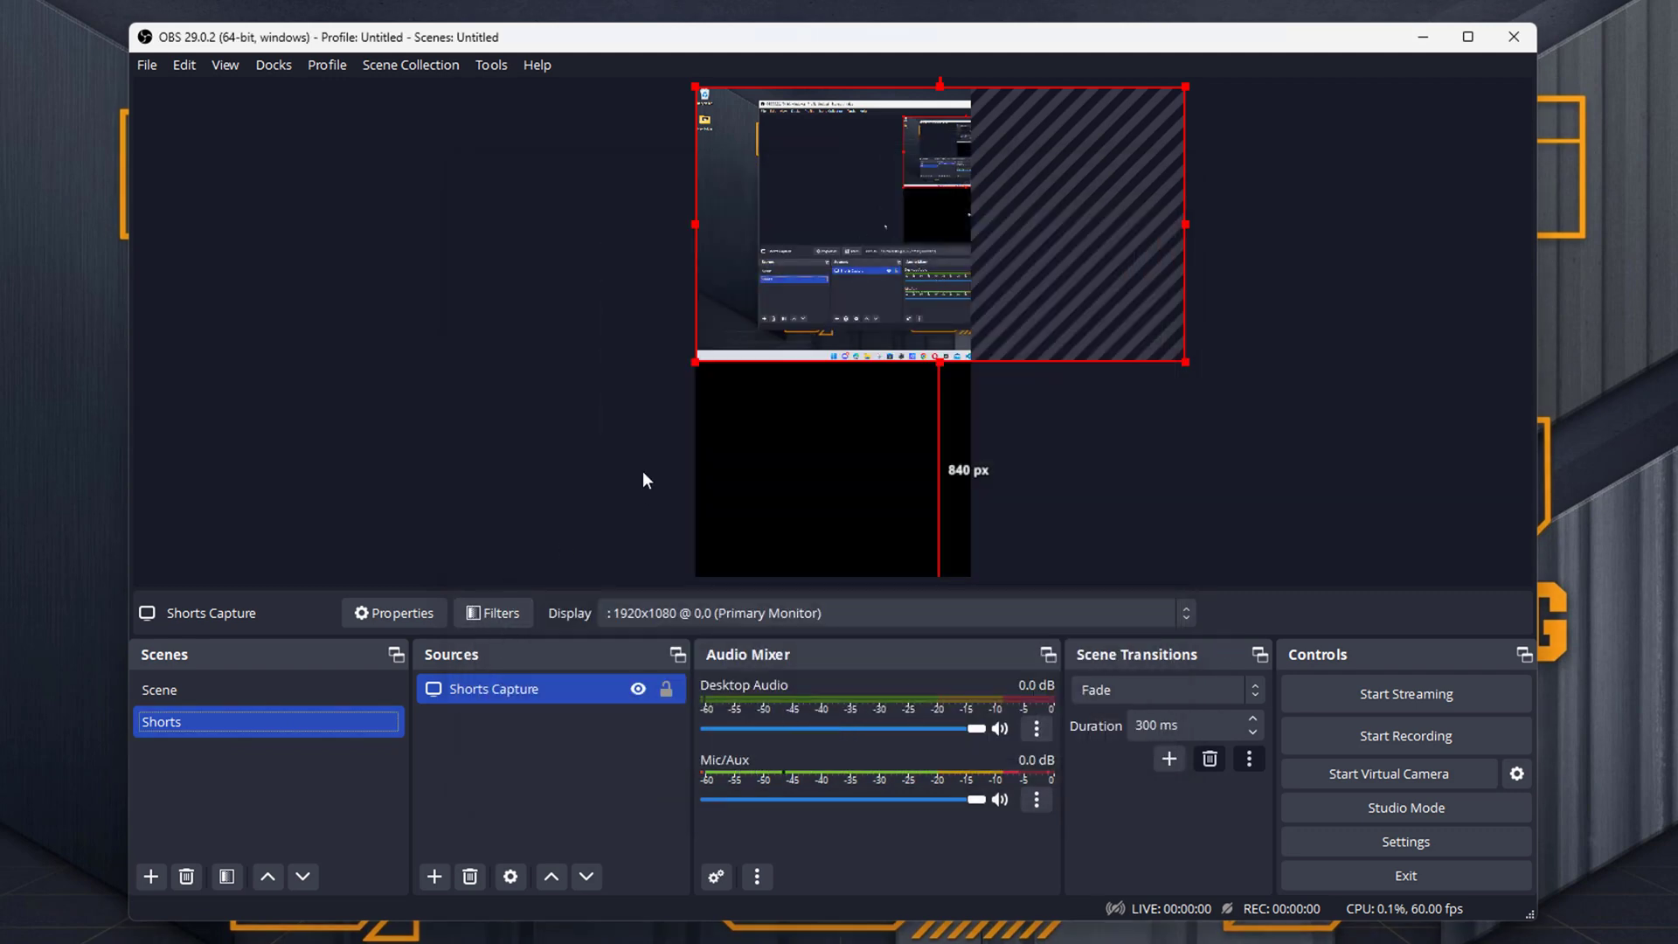
pyautogui.moveTo(842, 319); pyautogui.dragTo(666, 294)
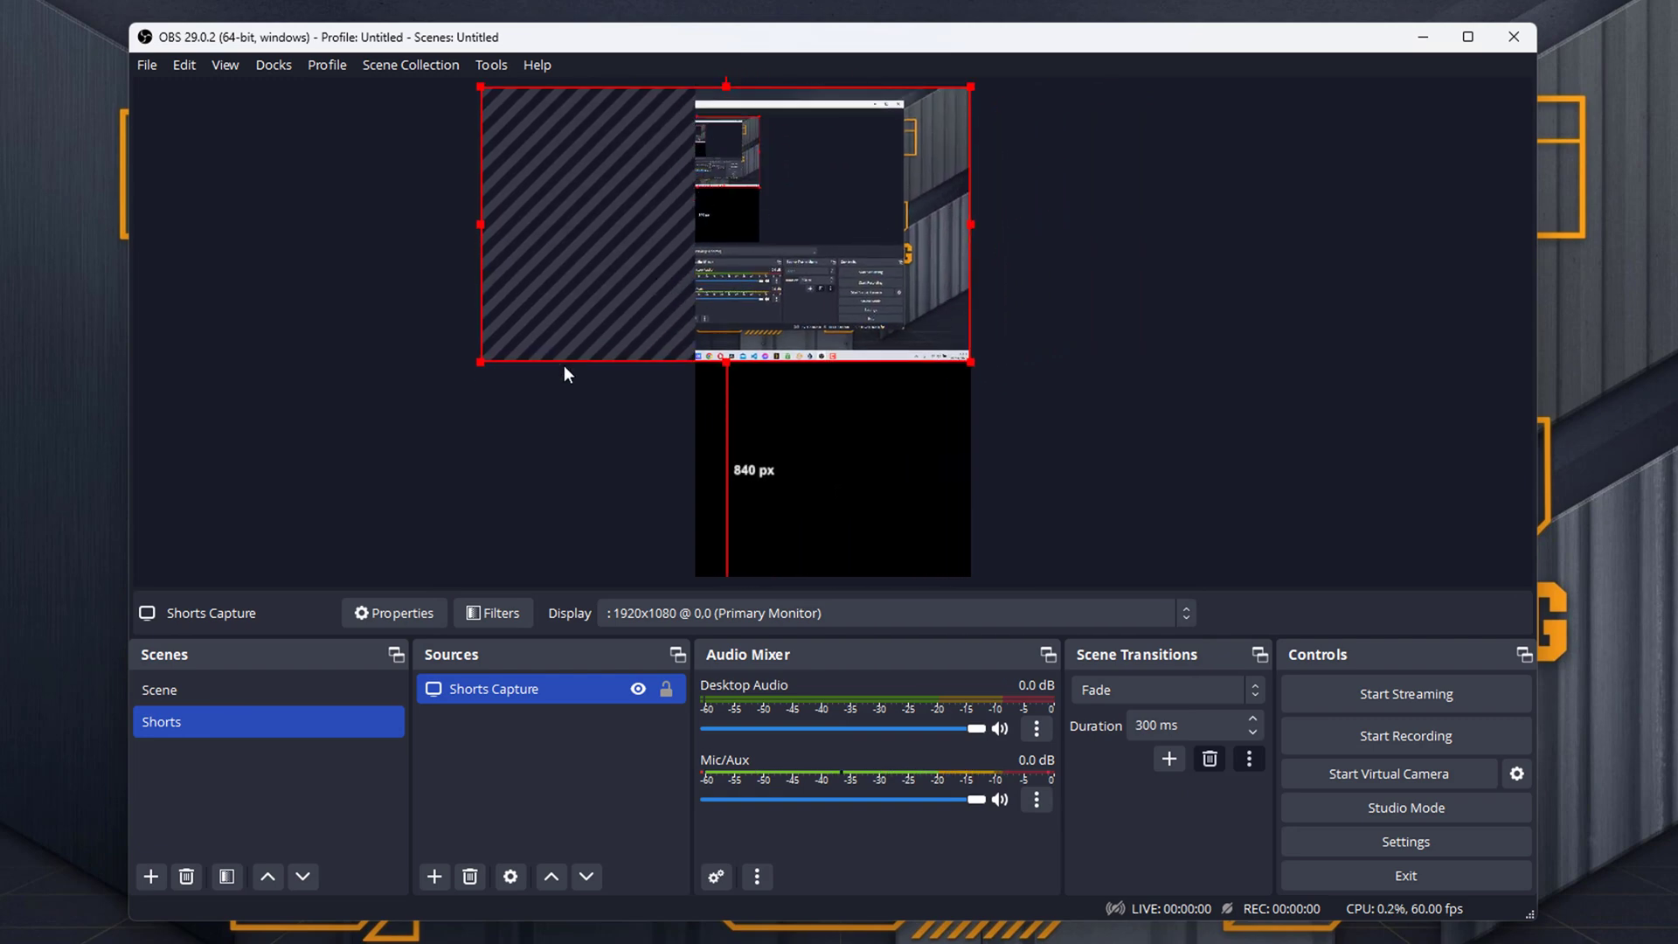
pyautogui.moveTo(801, 297)
pyautogui.mouseDown()
pyautogui.moveTo(824, 307)
pyautogui.moveTo(788, 282)
pyautogui.mouseUp()
pyautogui.moveTo(724, 378); pyautogui.dragTo(773, 572)
pyautogui.moveTo(1043, 463); pyautogui.dragTo(700, 456)
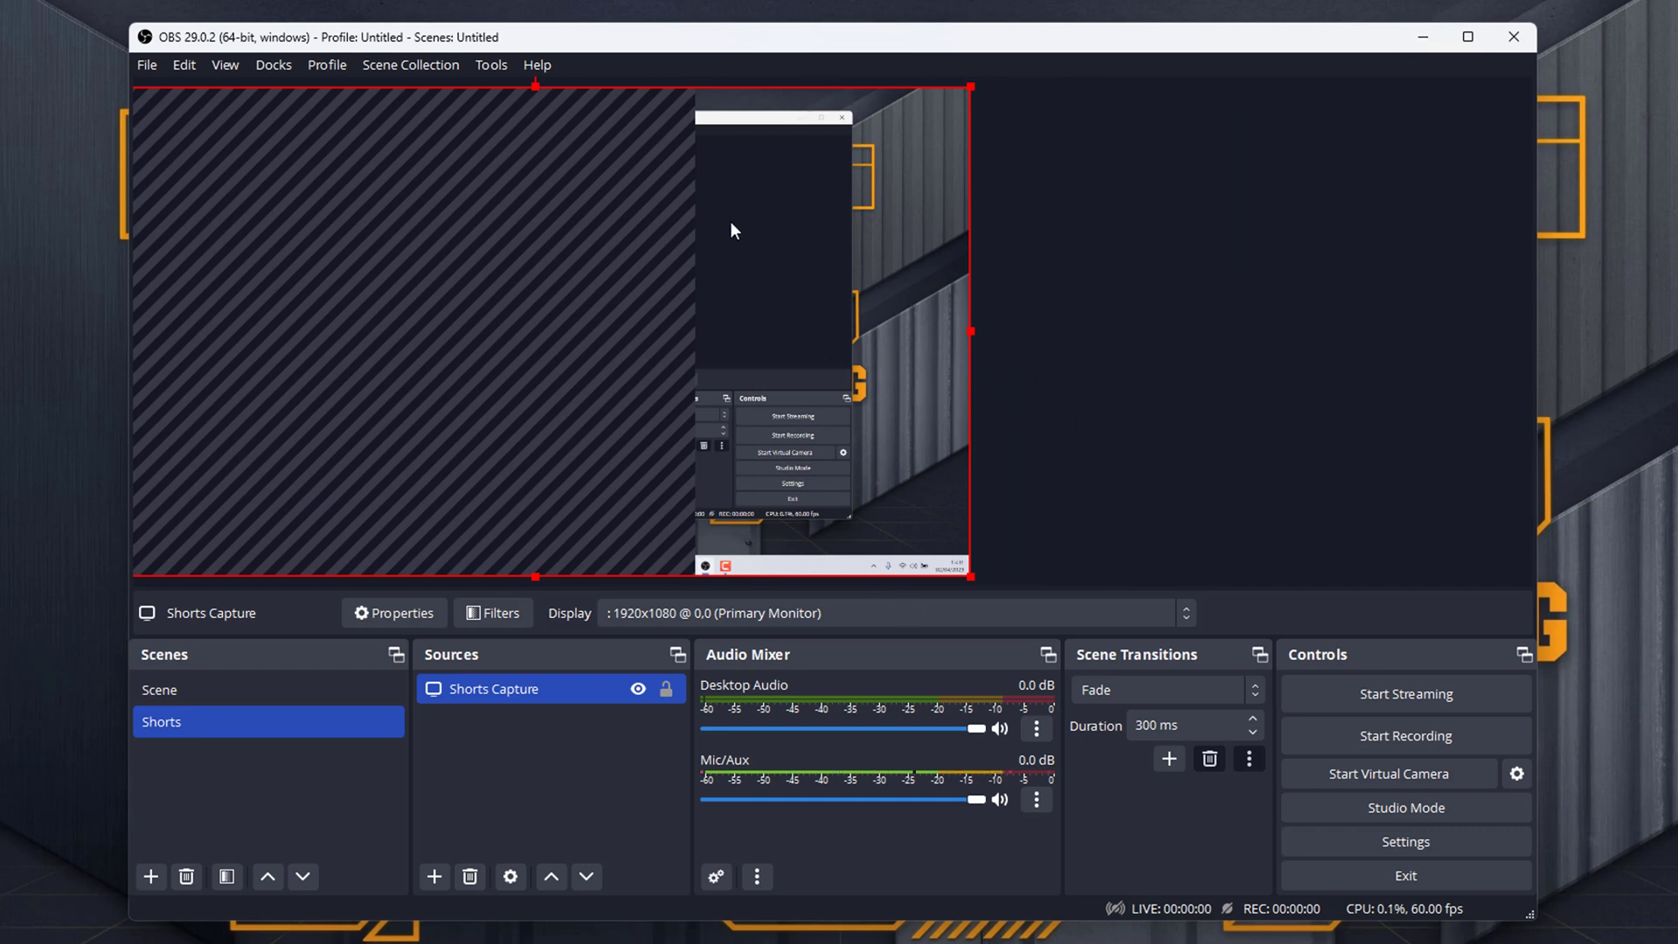
pyautogui.moveTo(686, 238); pyautogui.dragTo(767, 252)
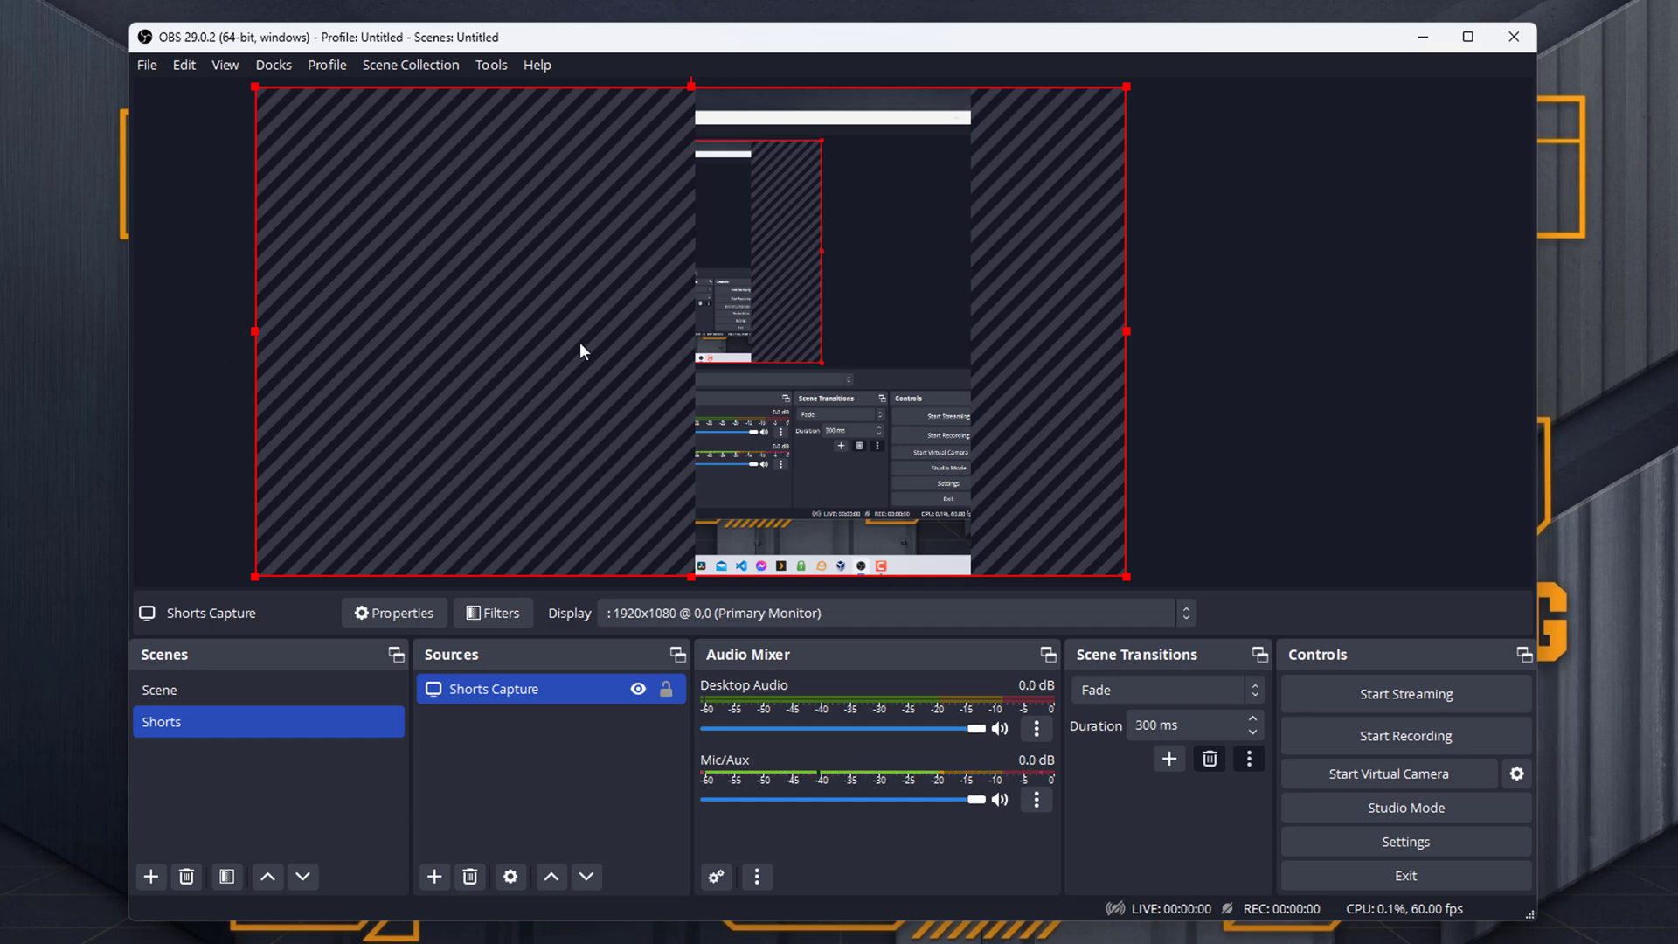
pyautogui.moveTo(579, 344); pyautogui.dragTo(502, 341)
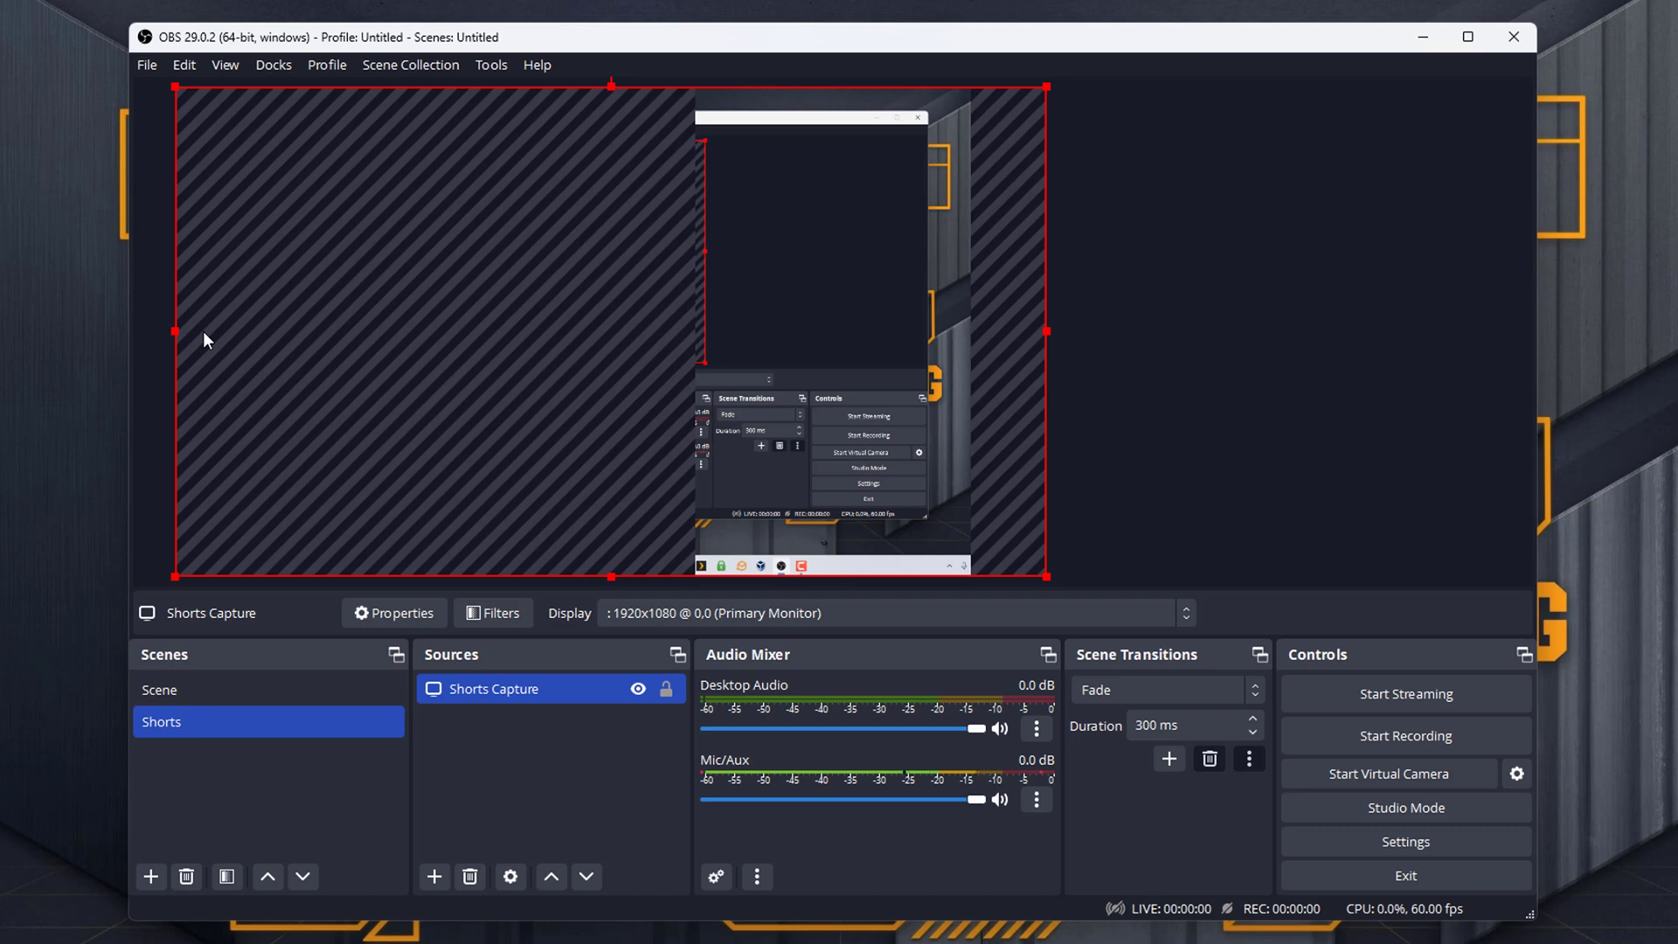
# Alt-crop the capture's left part, then fine-tune its size and position on the vertical canvas
pyautogui.press('alt')
pyautogui.moveTo(172, 331); pyautogui.dragTo(511, 330)
pyautogui.click(482, 342)
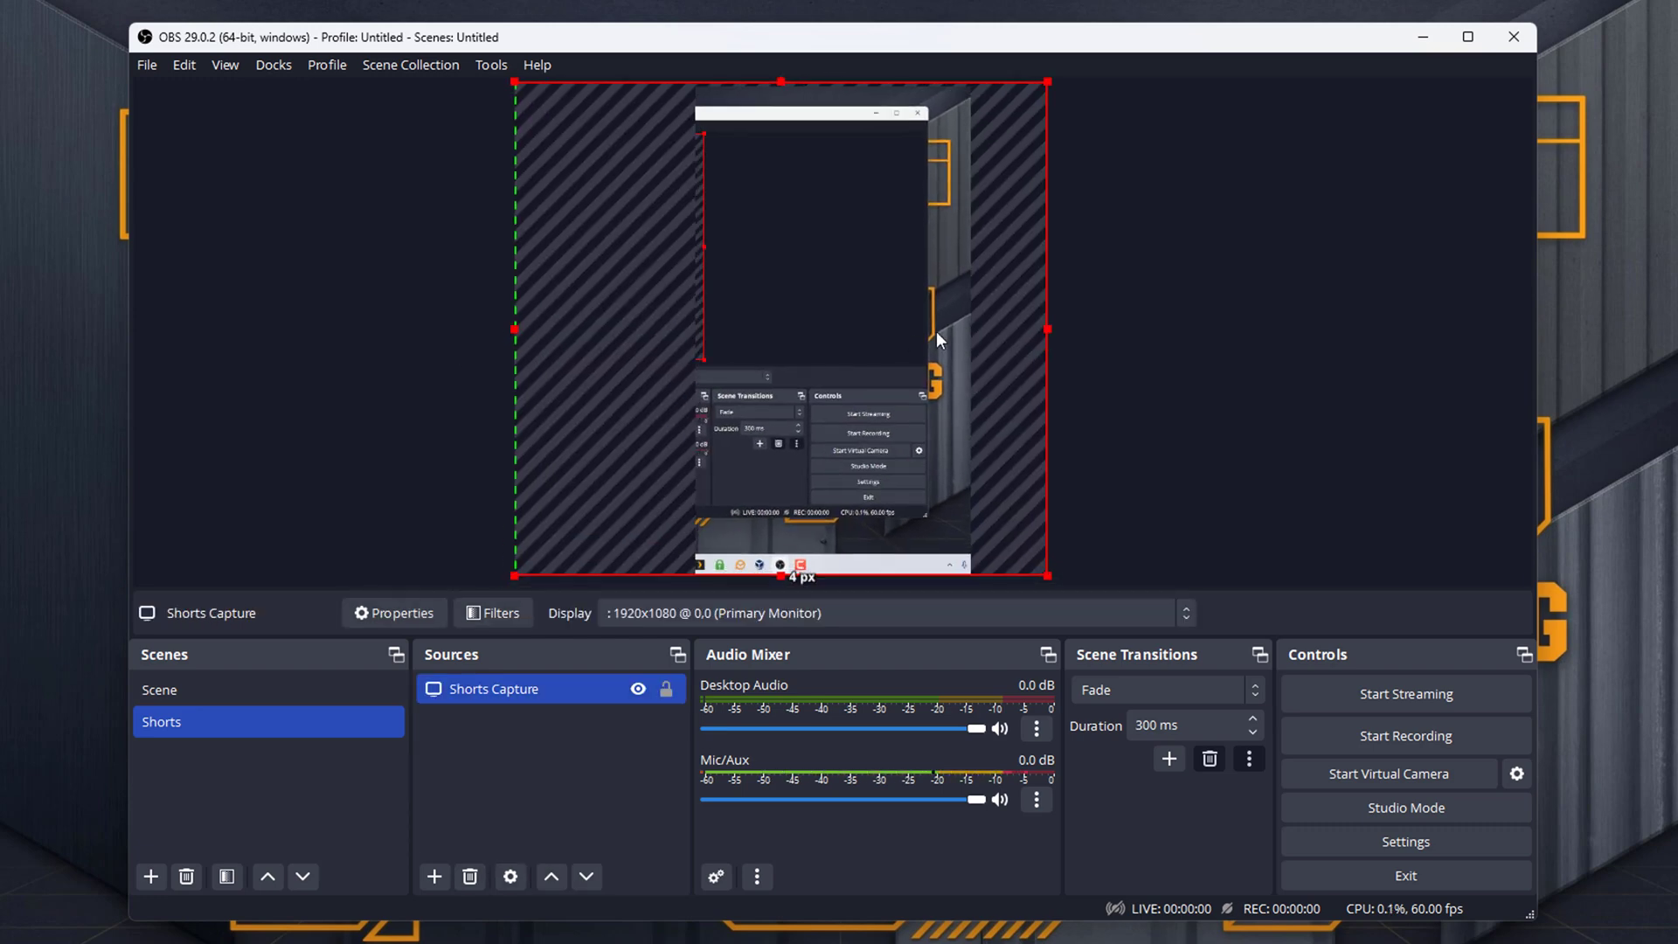
pyautogui.moveTo(1044, 331)
pyautogui.mouseDown()
pyautogui.moveTo(988, 337)
pyautogui.moveTo(1044, 330)
pyautogui.mouseUp()
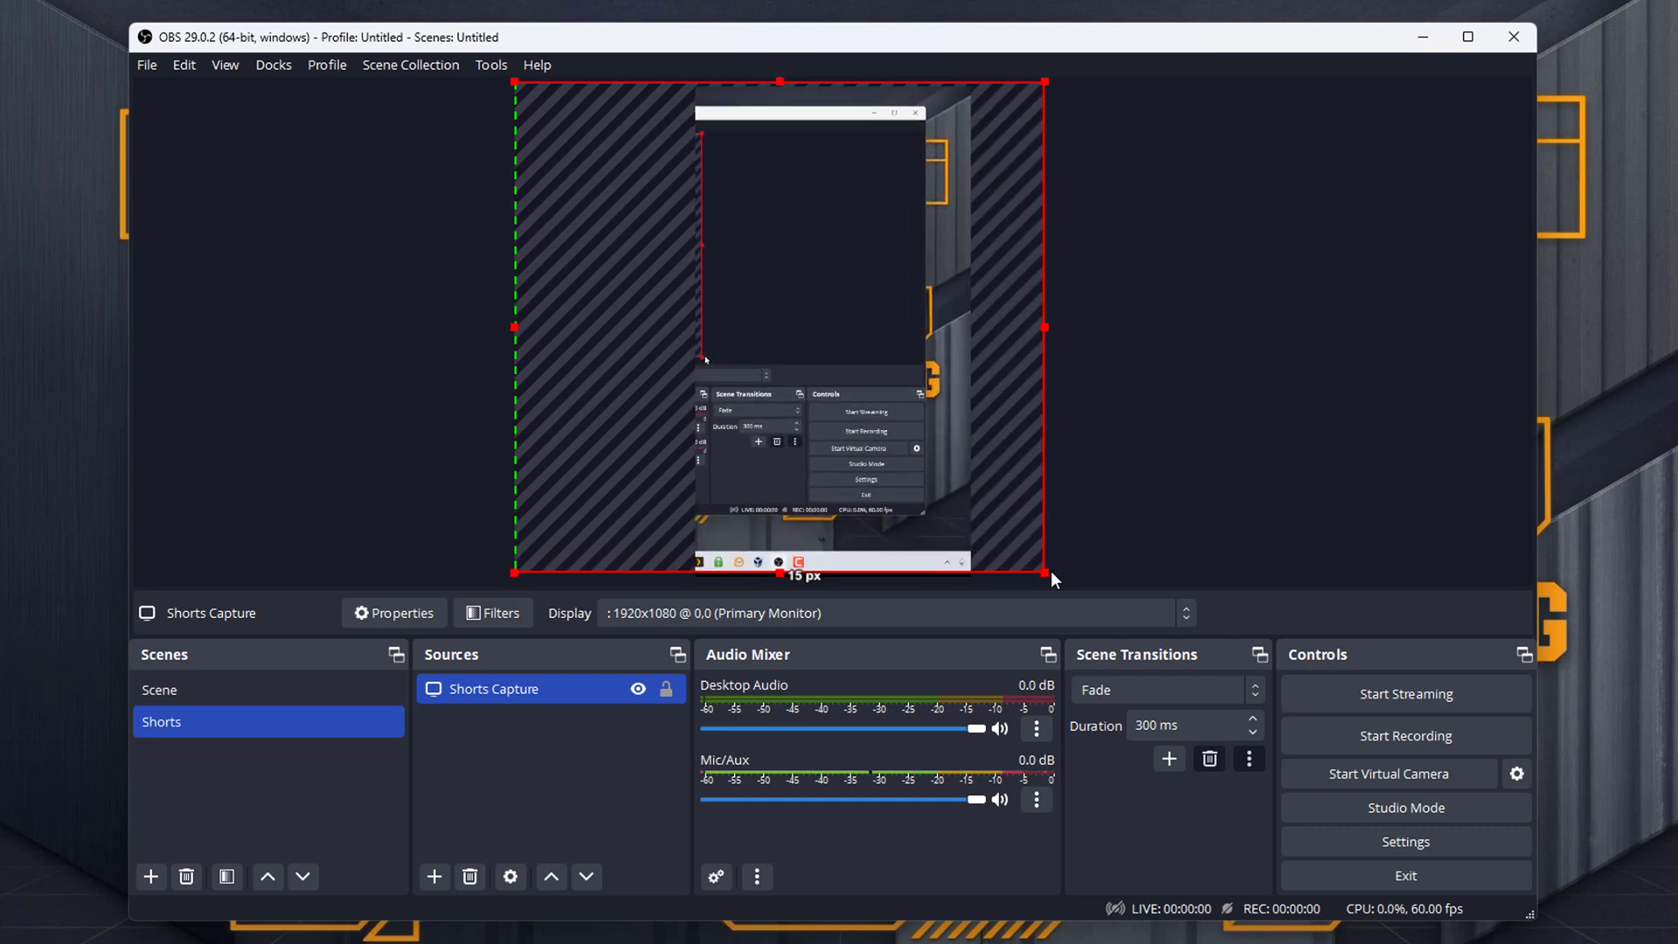
pyautogui.moveTo(1045, 572); pyautogui.dragTo(1049, 575)
pyautogui.moveTo(911, 459); pyautogui.dragTo(830, 464)
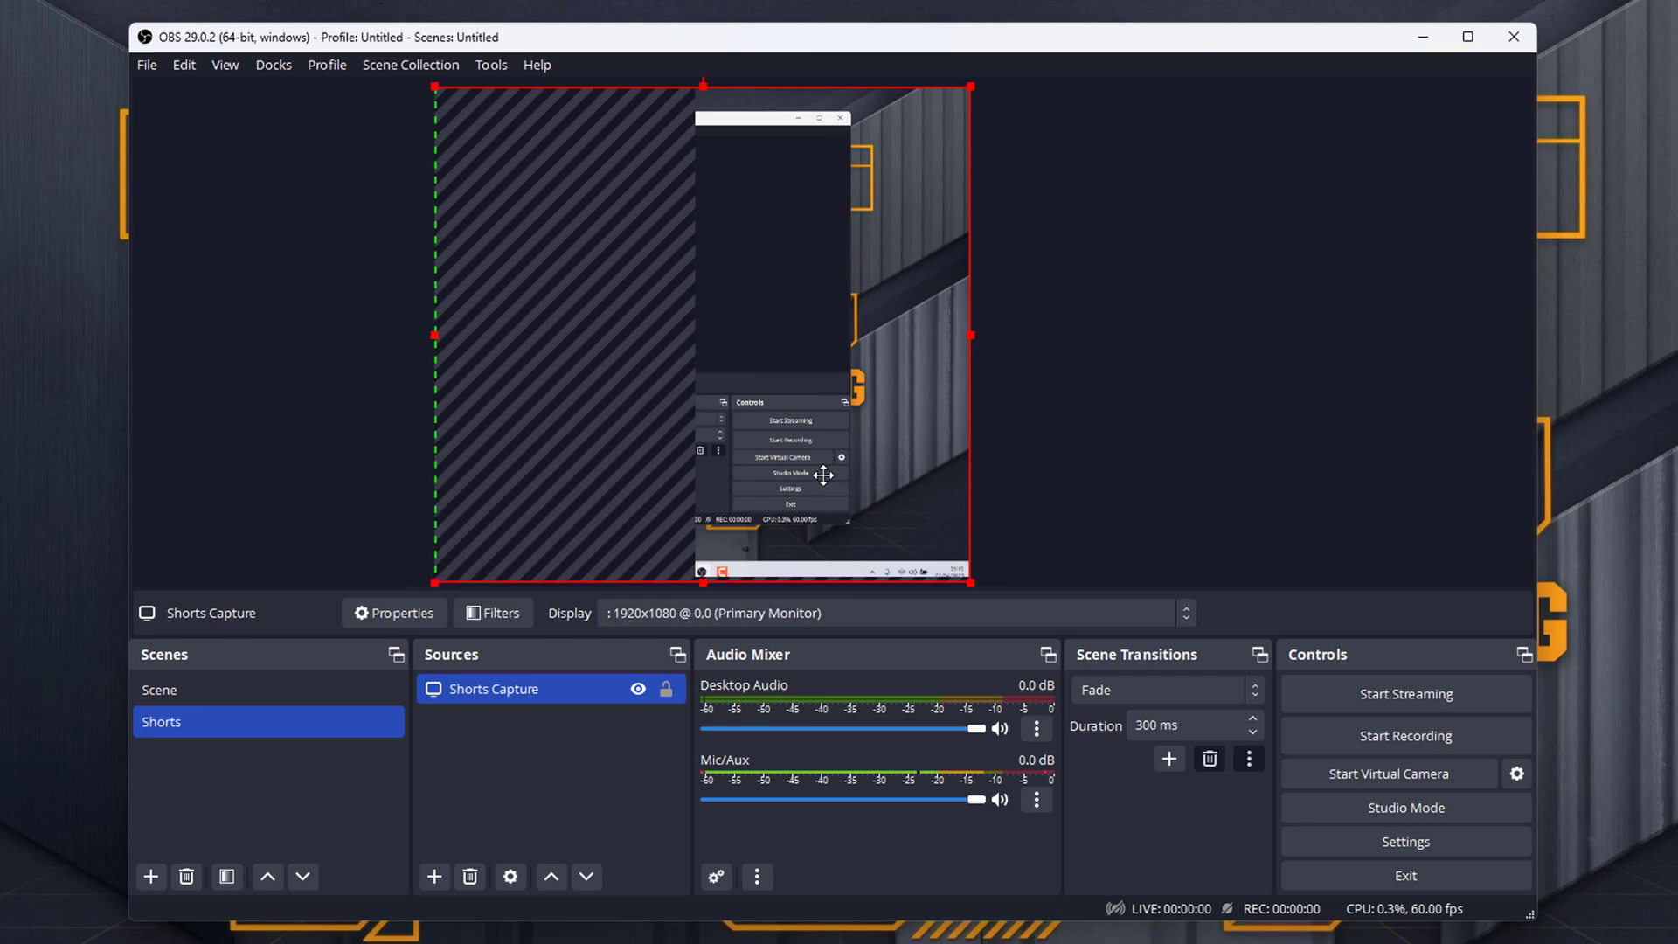
pyautogui.moveTo(970, 335); pyautogui.dragTo(910, 358)
pyautogui.click(1094, 428)
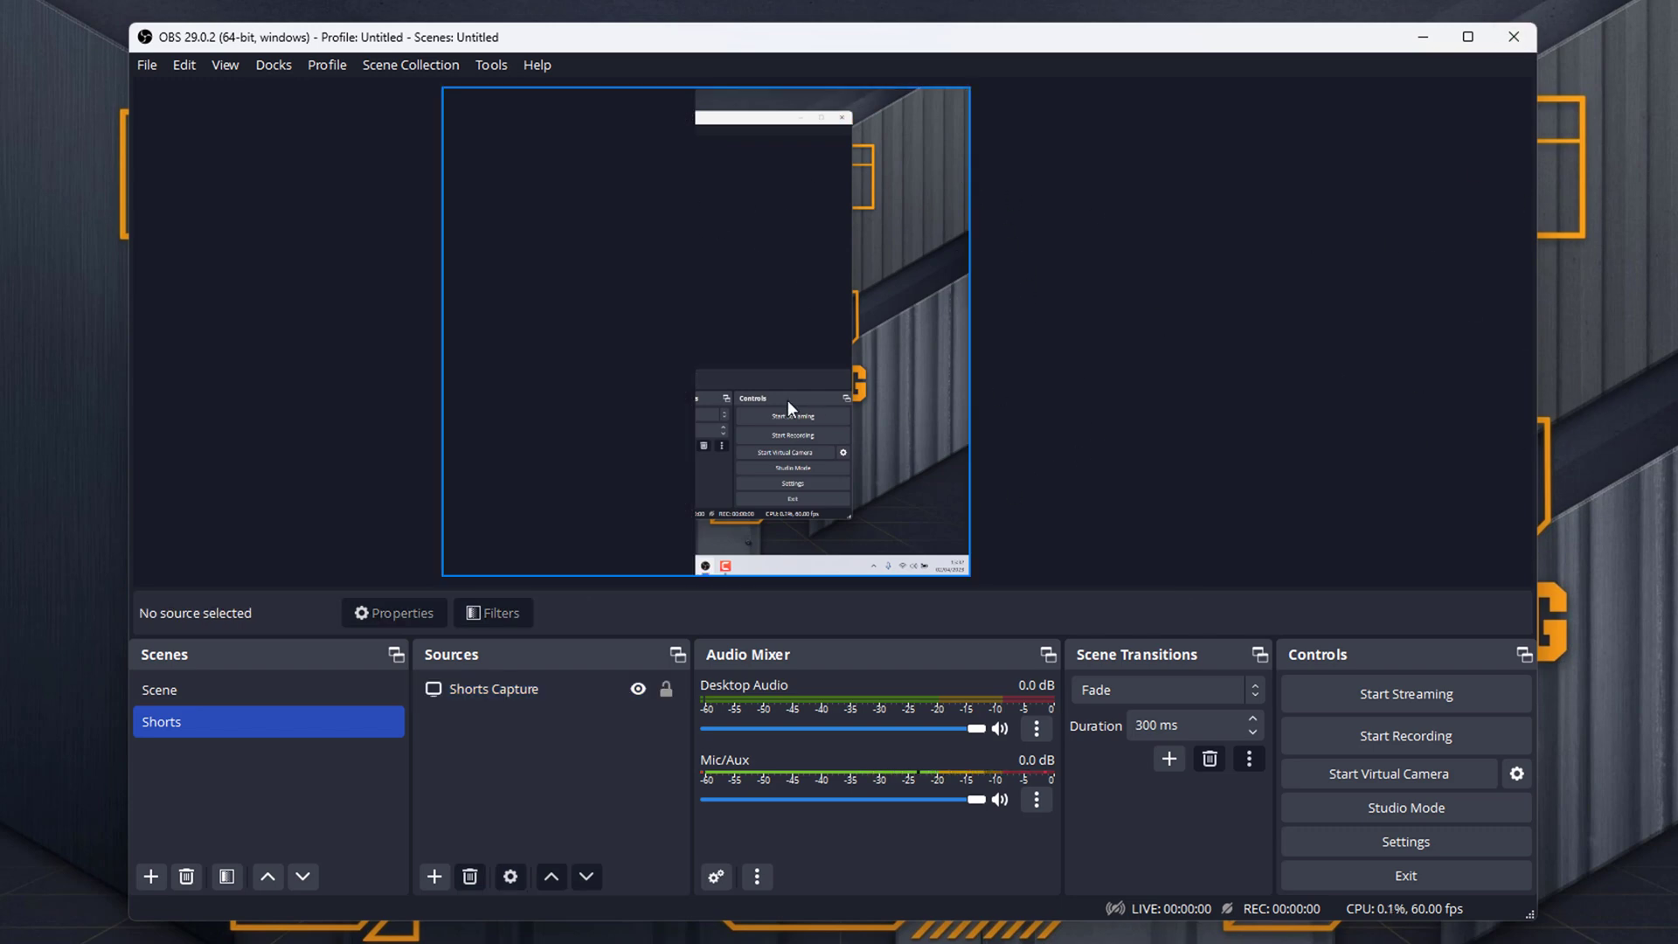
# Alt-crop the remaining empty left area off Shorts Capture and review the framing
pyautogui.click(475, 313)
pyautogui.press('alt')
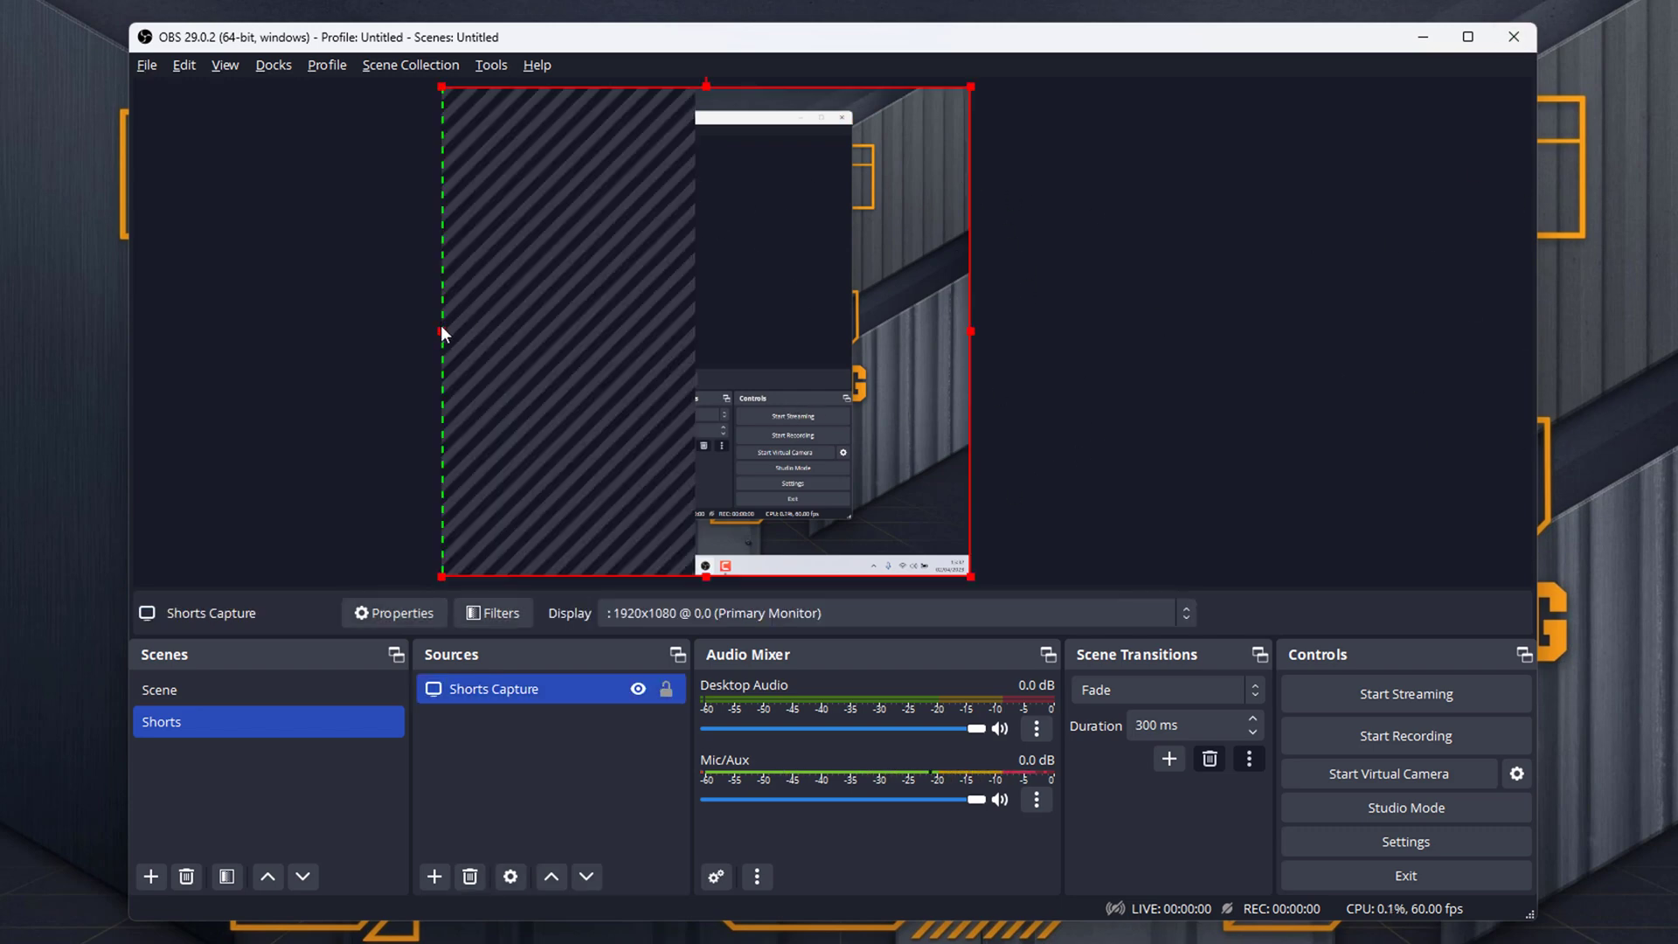
pyautogui.moveTo(447, 332); pyautogui.dragTo(694, 374)
pyautogui.click(657, 351)
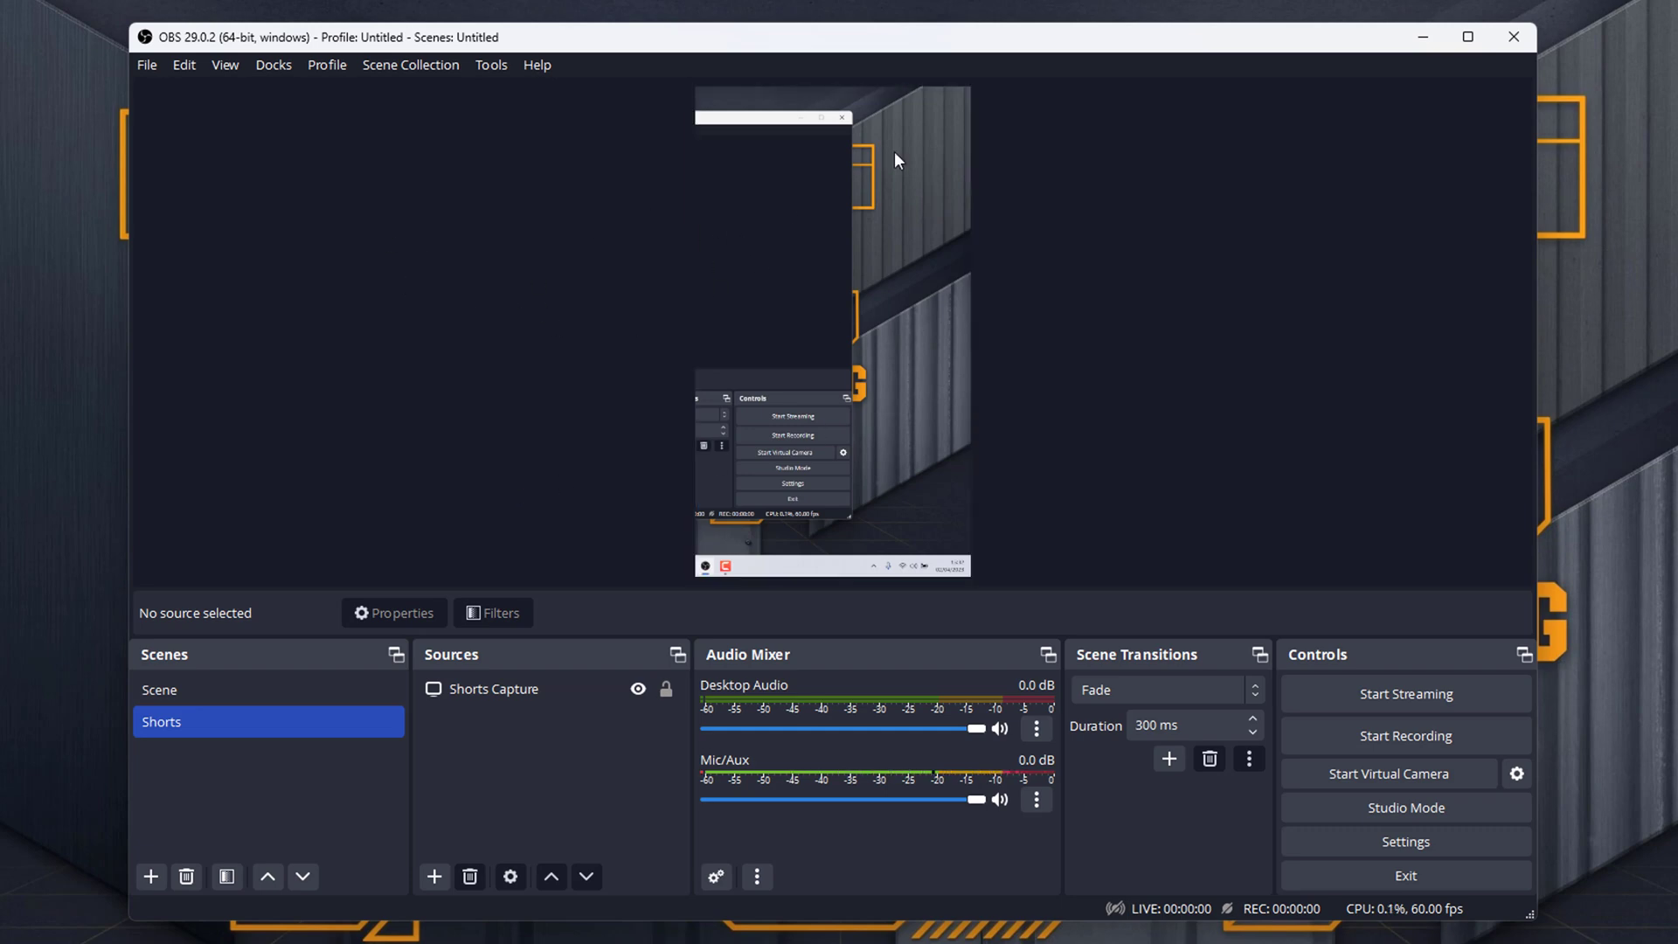
# Move the OBS window left and shrink it from the top and right edges
pyautogui.moveTo(1016, 37); pyautogui.dragTo(917, 71)
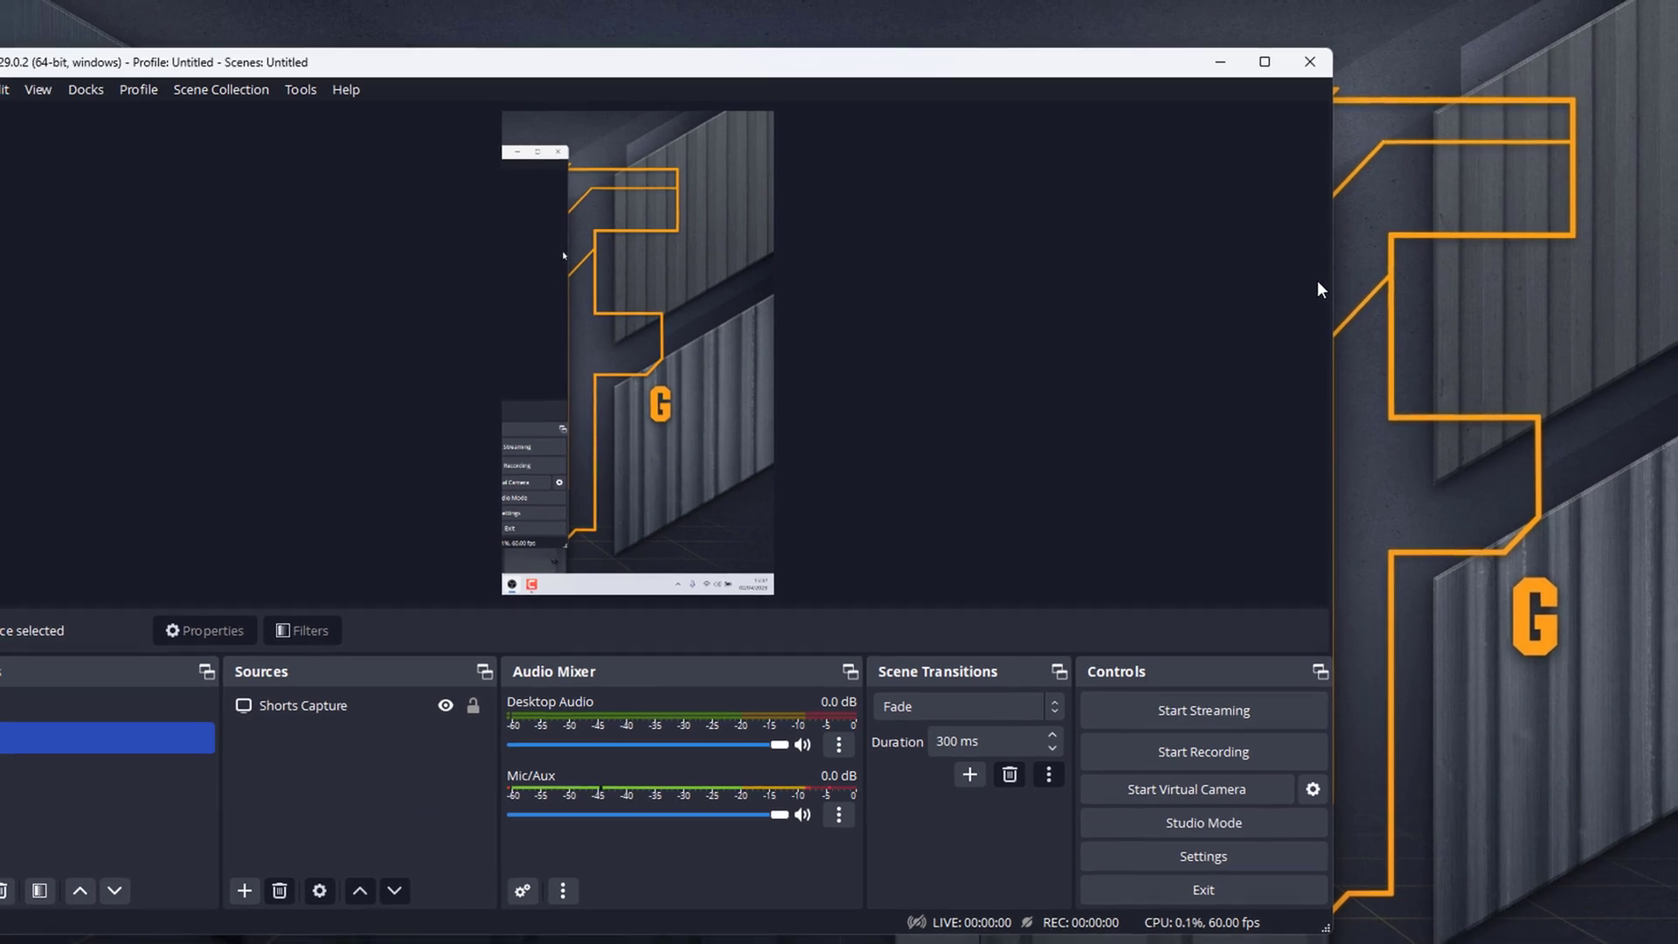
pyautogui.moveTo(1164, 49); pyautogui.dragTo(1154, 123)
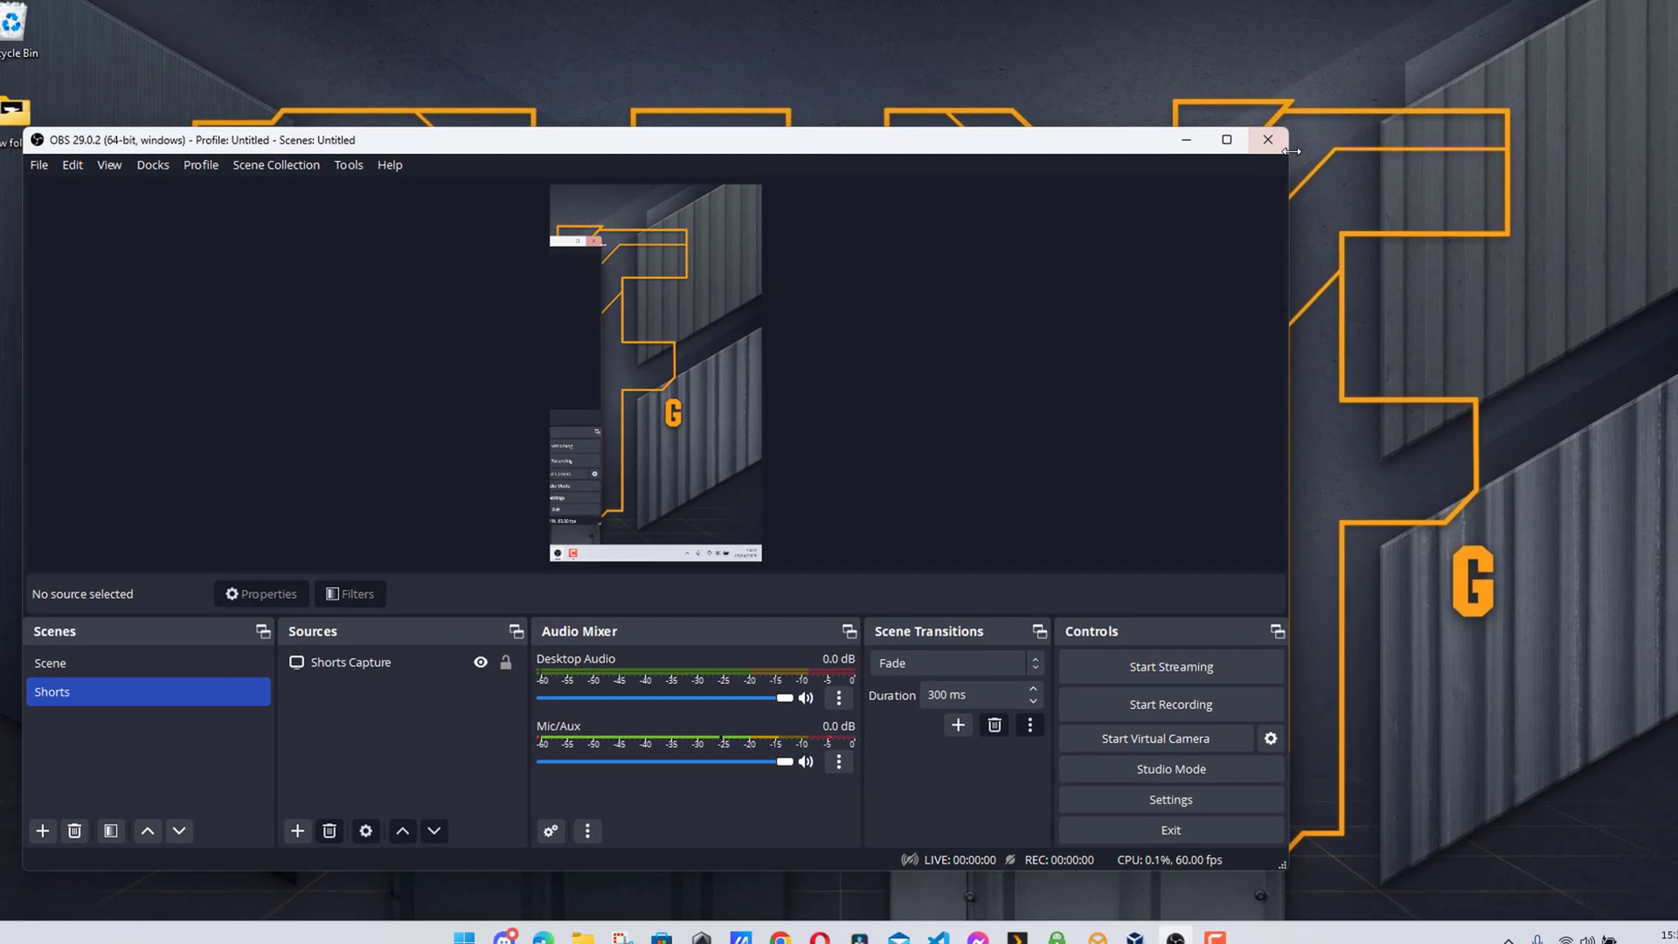
pyautogui.moveTo(1291, 151); pyautogui.dragTo(971, 151)
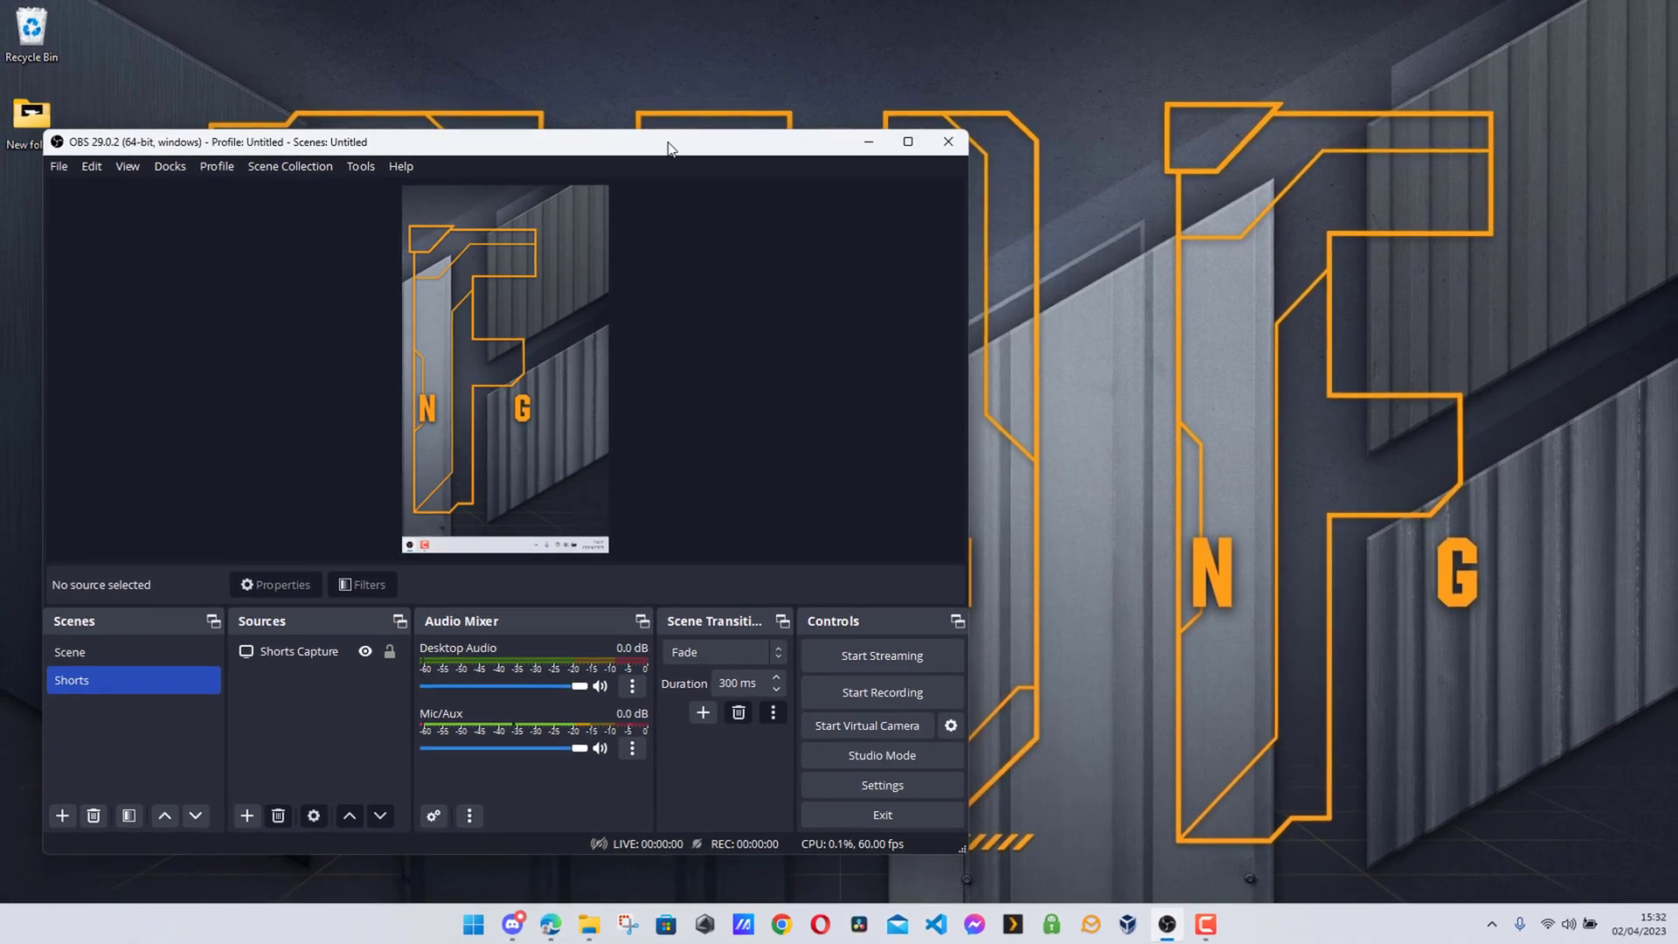
pyautogui.moveTo(668, 149); pyautogui.dragTo(670, 134)
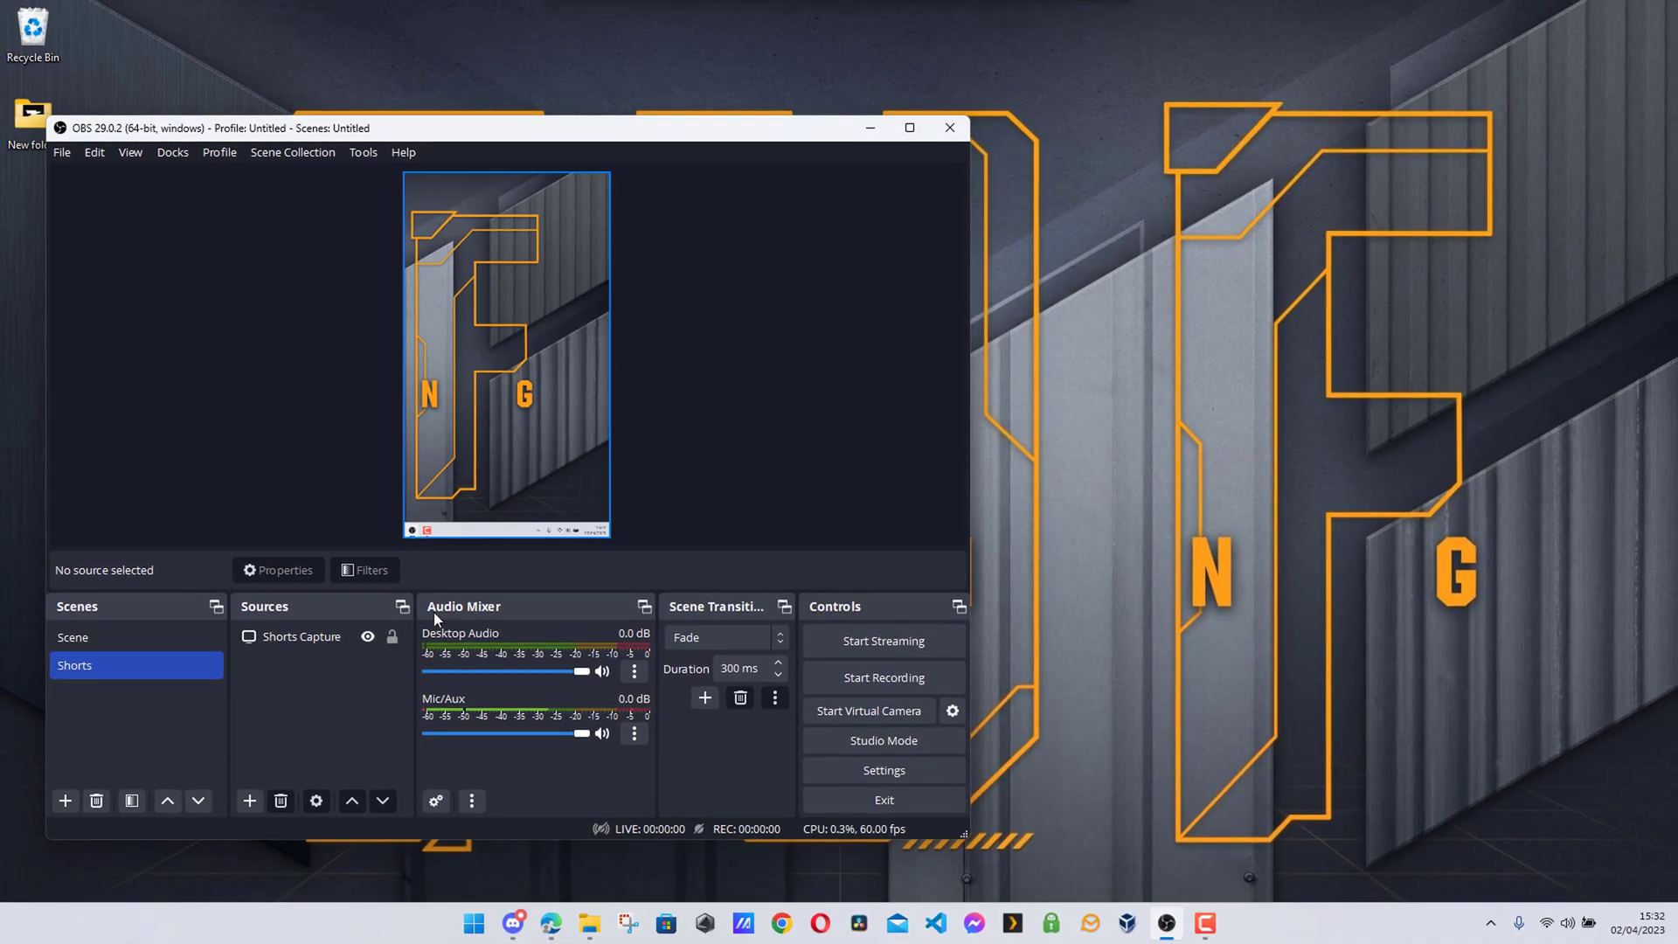
# Open Microsoft Edge and resize its window to fit the captured right-side region
pyautogui.click(551, 925)
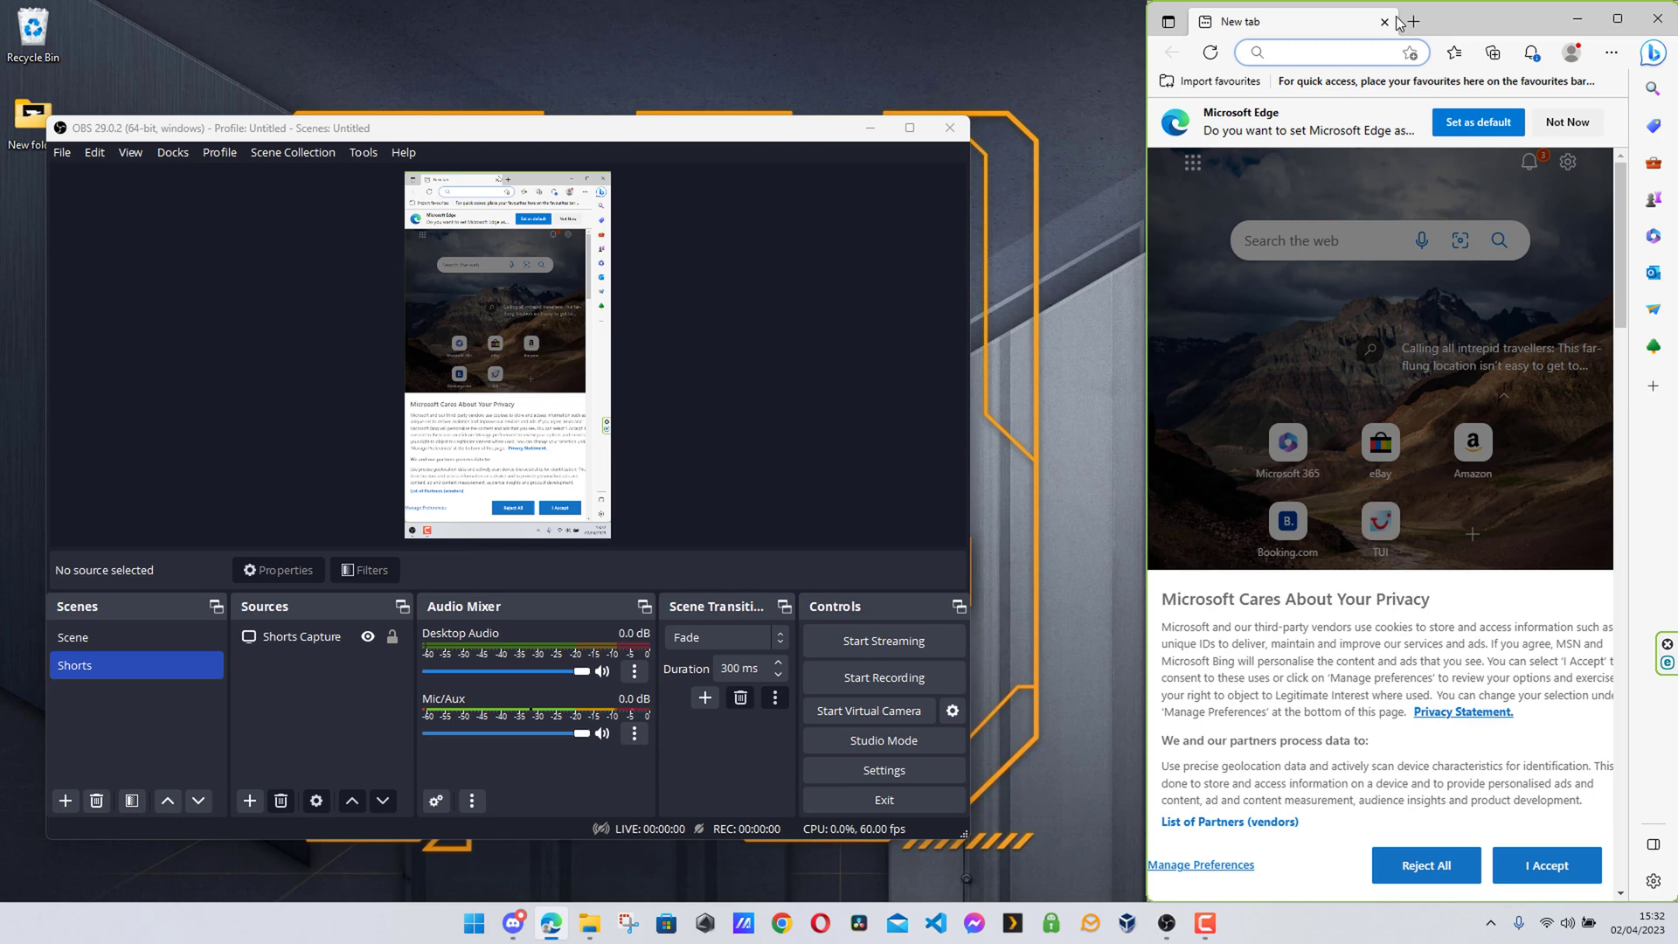
pyautogui.moveTo(553, 935)
pyautogui.click(715, 496)
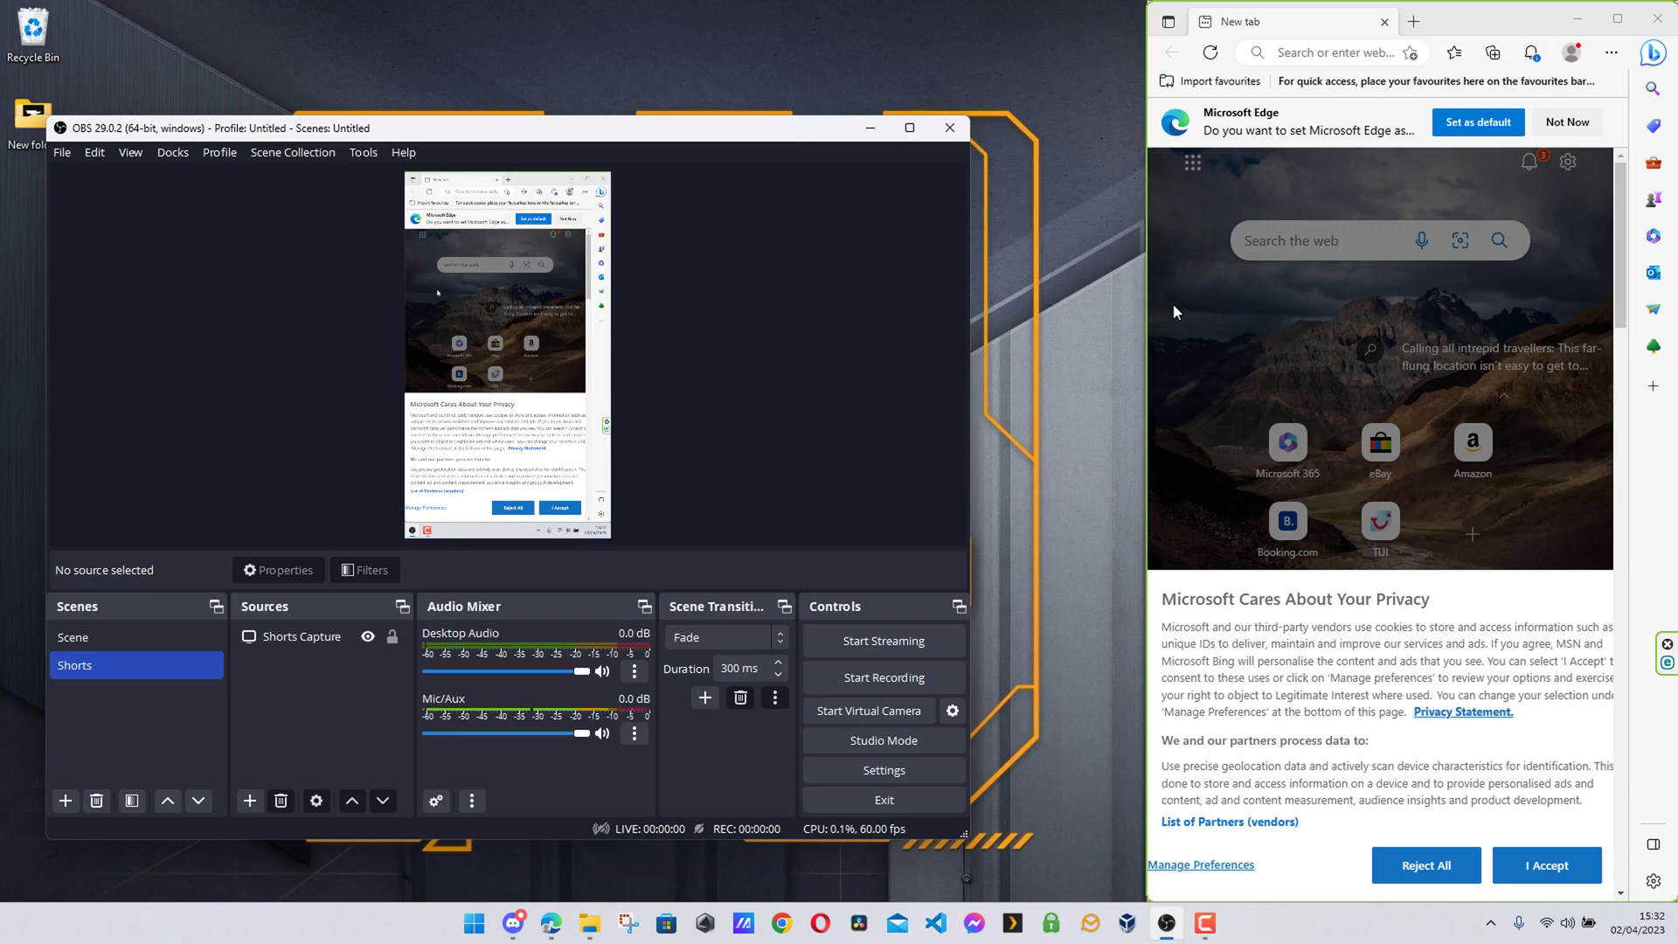
pyautogui.moveTo(1147, 315)
pyautogui.mouseDown()
pyautogui.moveTo(1037, 324)
pyautogui.moveTo(1170, 342)
pyautogui.moveTo(1146, 340)
pyautogui.mouseUp()
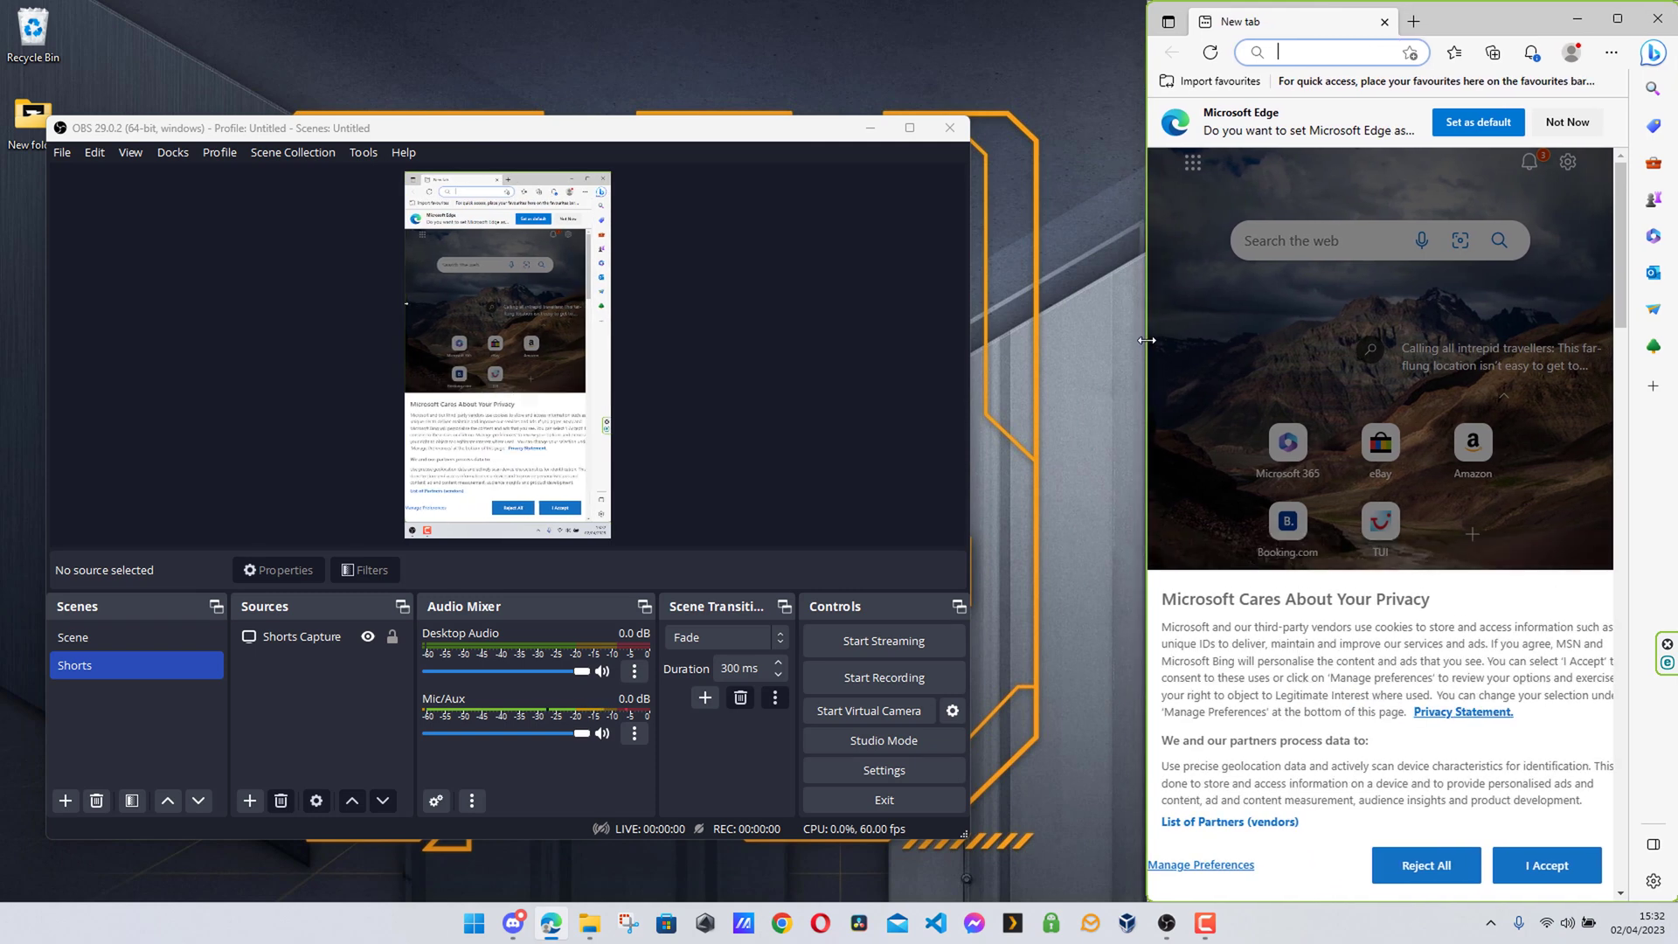
pyautogui.click(1092, 426)
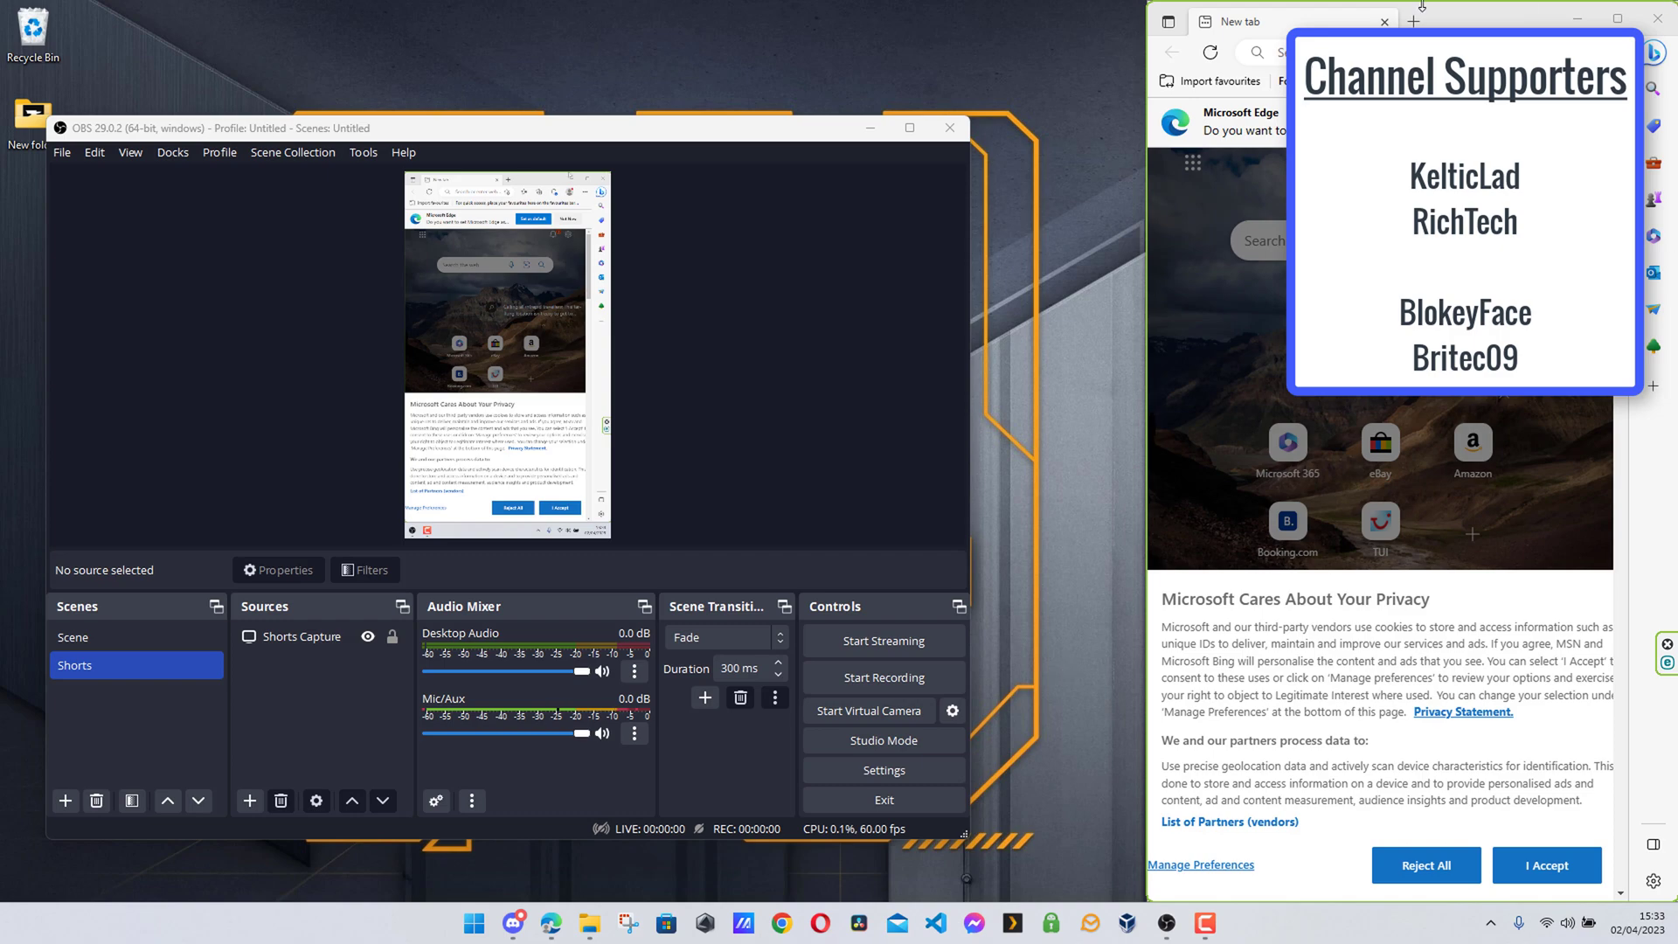
# Minimise the Edge window so the Shorts preview shows the desktop wallpaper
pyautogui.click(1577, 18)
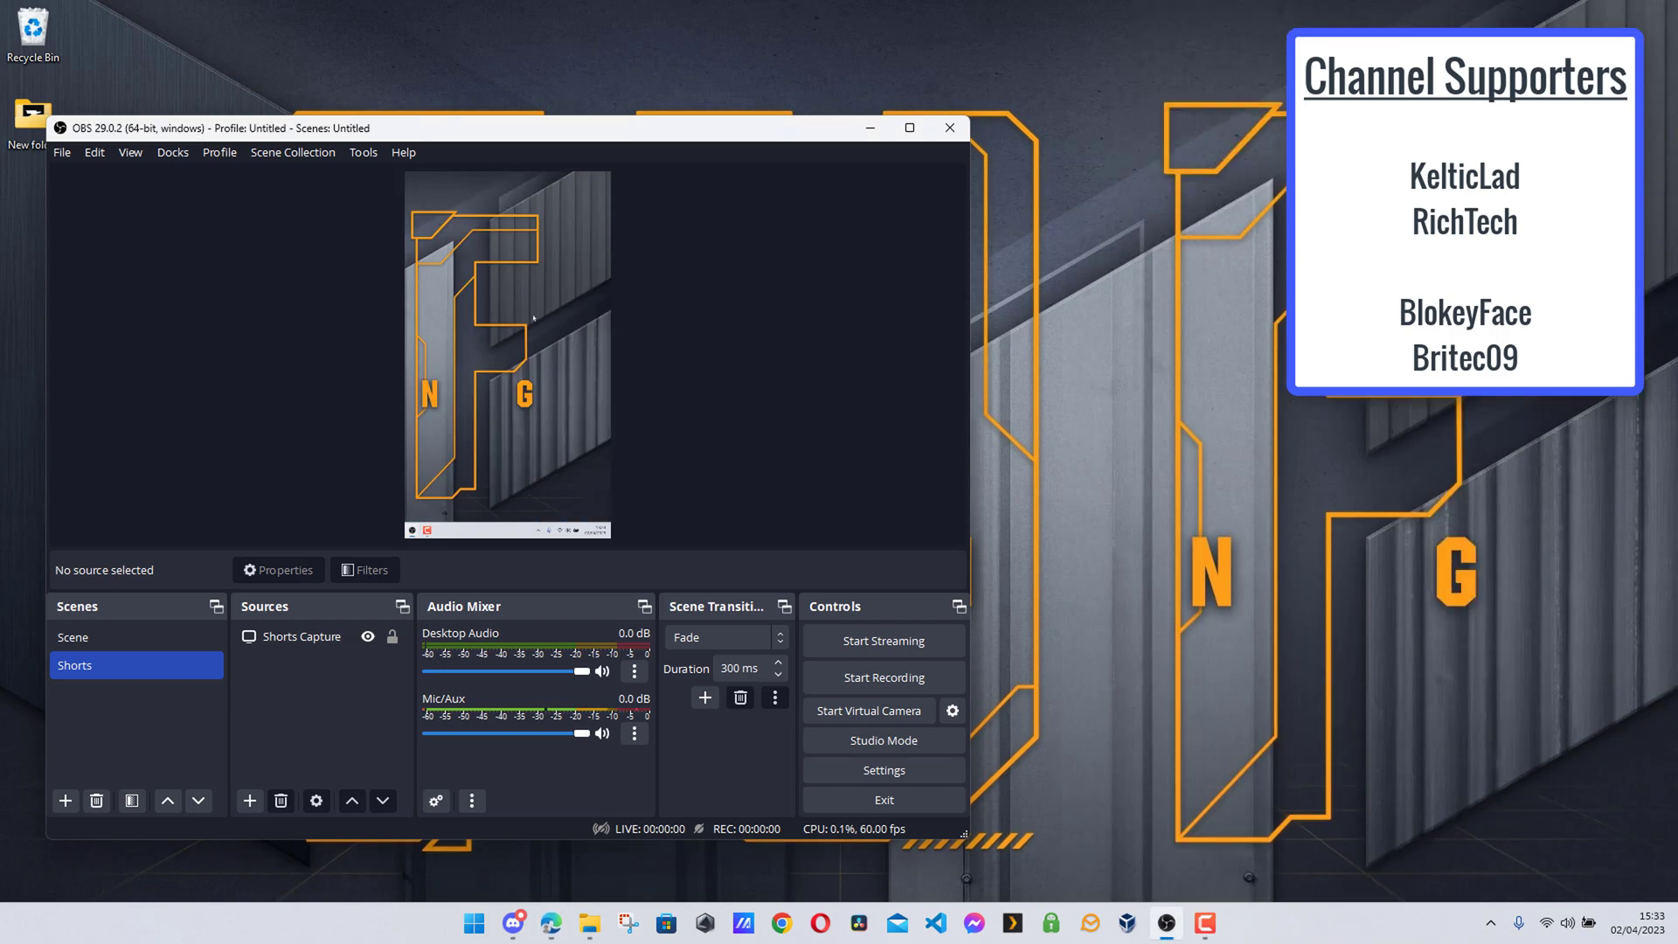